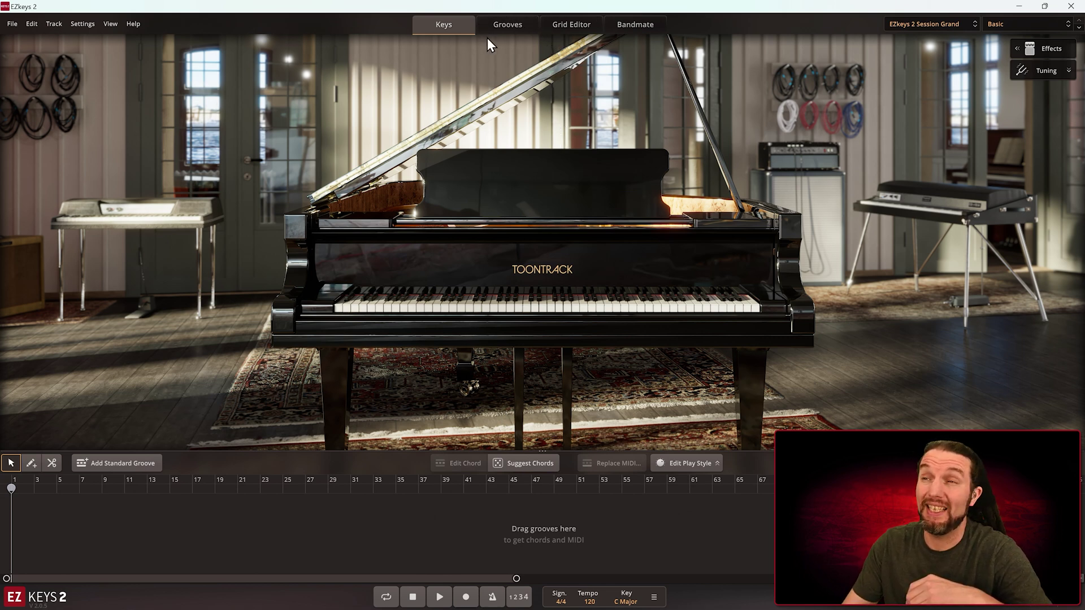
Step: Show the Grooves browser with Web Shop MIDI included, listing Four on the Floor 130 BPM grooves
{"action": "left_click", "coordinate": [514, 25]}
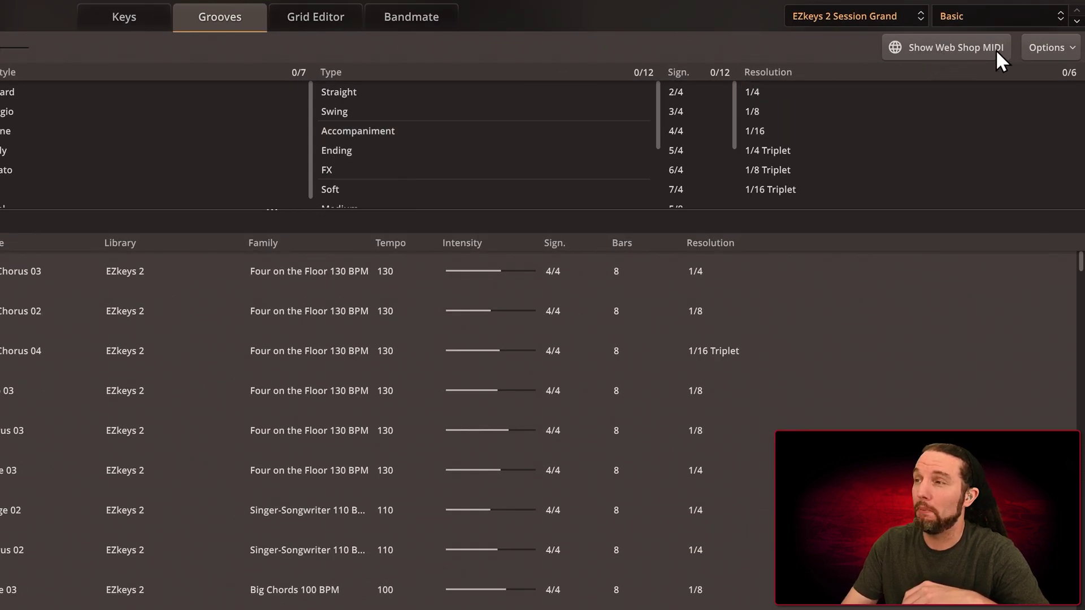
{"action": "left_click", "coordinate": [947, 45]}
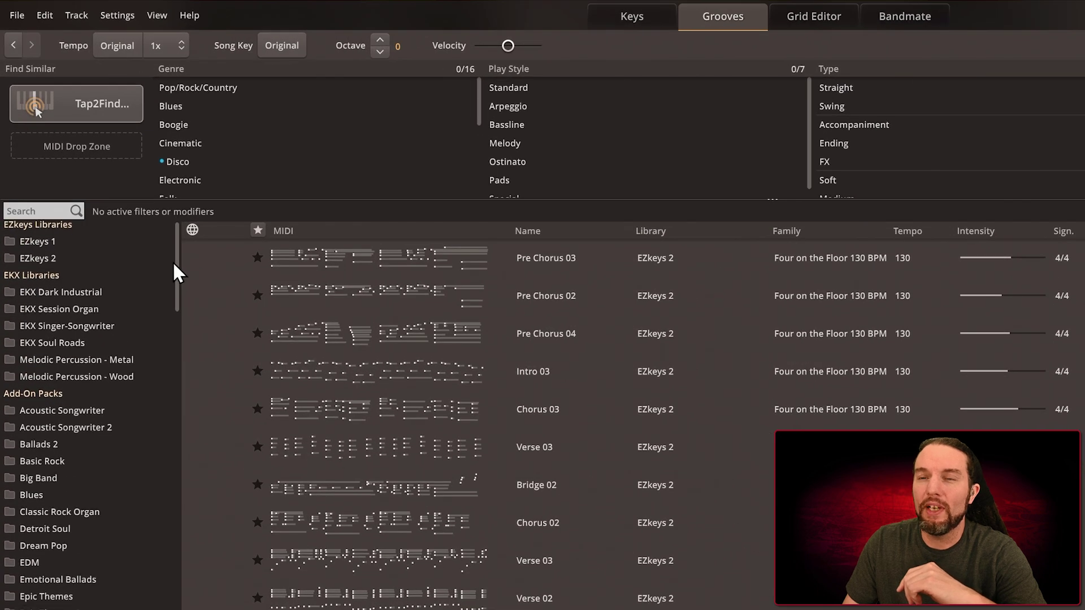
{"action": "mouse_move", "coordinate": [172, 261]}
{"action": "left_mouse_down"}
{"action": "mouse_move", "coordinate": [165, 300]}
{"action": "mouse_move", "coordinate": [171, 249]}
{"action": "left_mouse_up"}
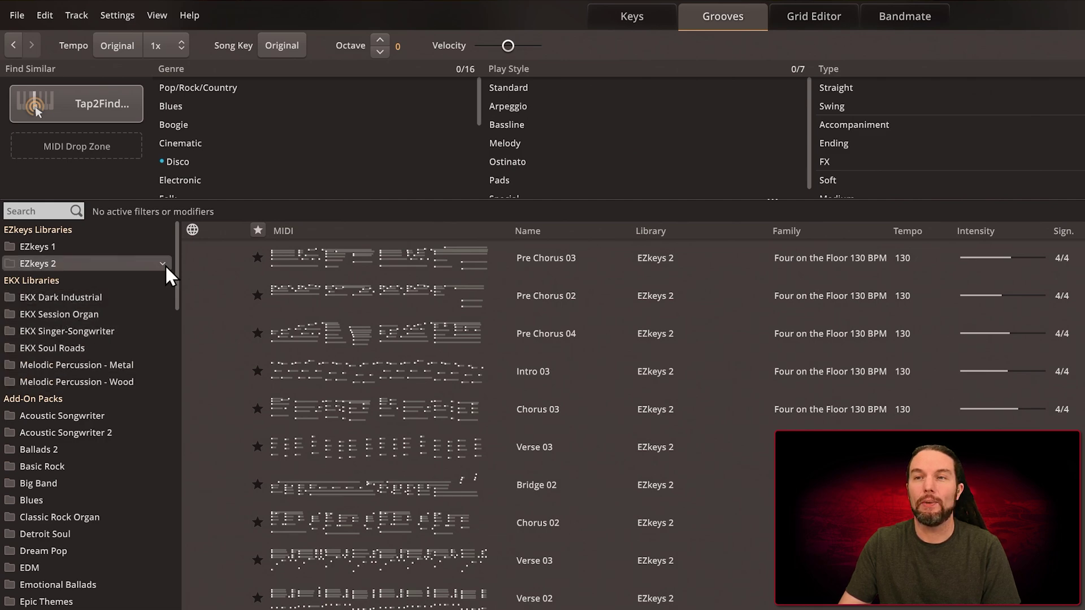
{"action": "scroll", "coordinate": [174, 264], "scroll_direction": "down", "scroll_amount": 3}
Step: Scroll the library sidebar down to Online Add-On Packs and list the Funk folder's grooves
{"action": "mouse_move", "coordinate": [174, 263]}
{"action": "left_mouse_down"}
{"action": "mouse_move", "coordinate": [182, 338]}
{"action": "mouse_move", "coordinate": [171, 280]}
{"action": "mouse_move", "coordinate": [165, 334]}
{"action": "mouse_move", "coordinate": [170, 275]}
{"action": "left_mouse_up"}
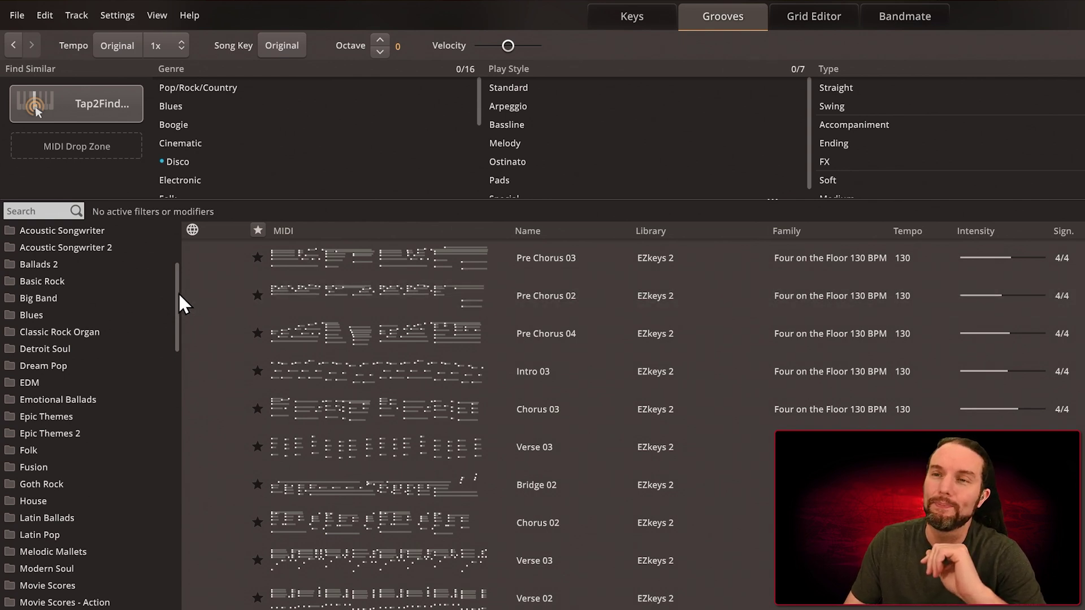
{"action": "left_click_drag", "start_coordinate": [176, 294], "coordinate": [171, 241]}
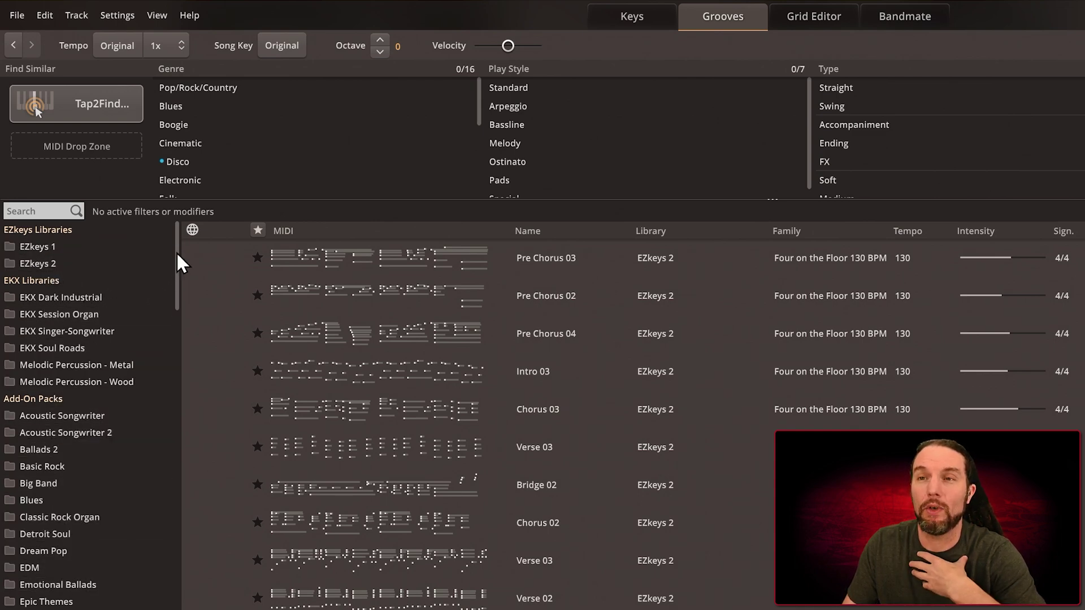
{"action": "left_click_drag", "start_coordinate": [177, 239], "coordinate": [109, 400]}
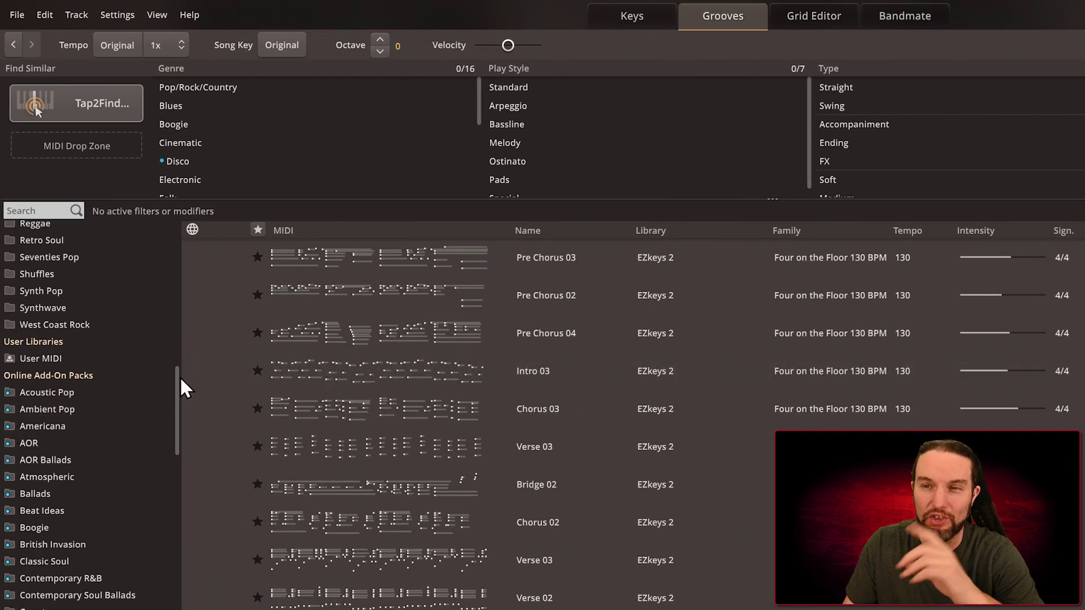
{"action": "left_click_drag", "start_coordinate": [174, 379], "coordinate": [176, 422]}
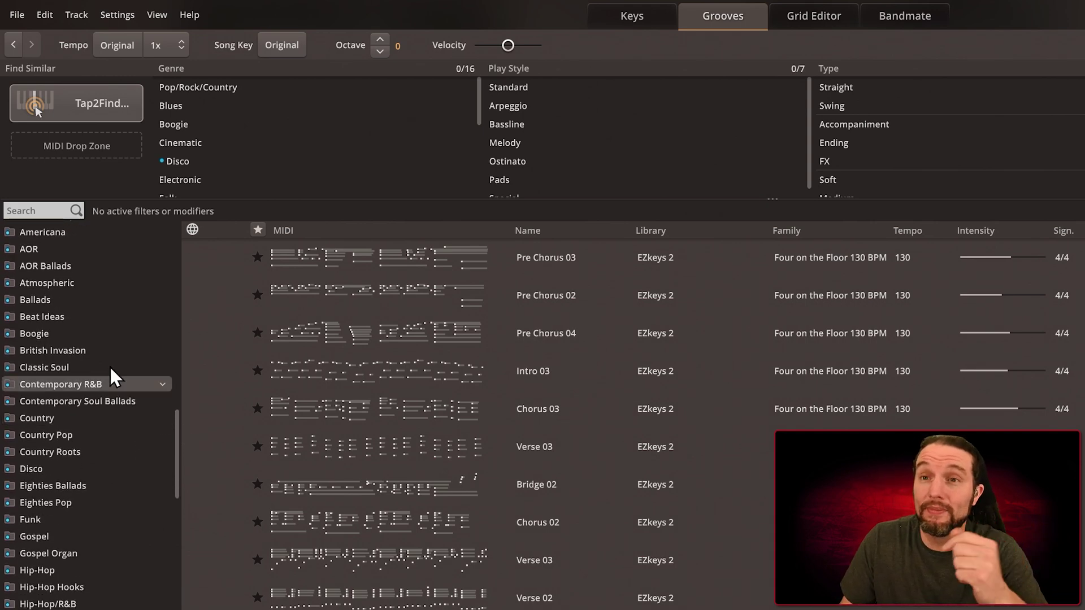
{"action": "left_click", "coordinate": [37, 520]}
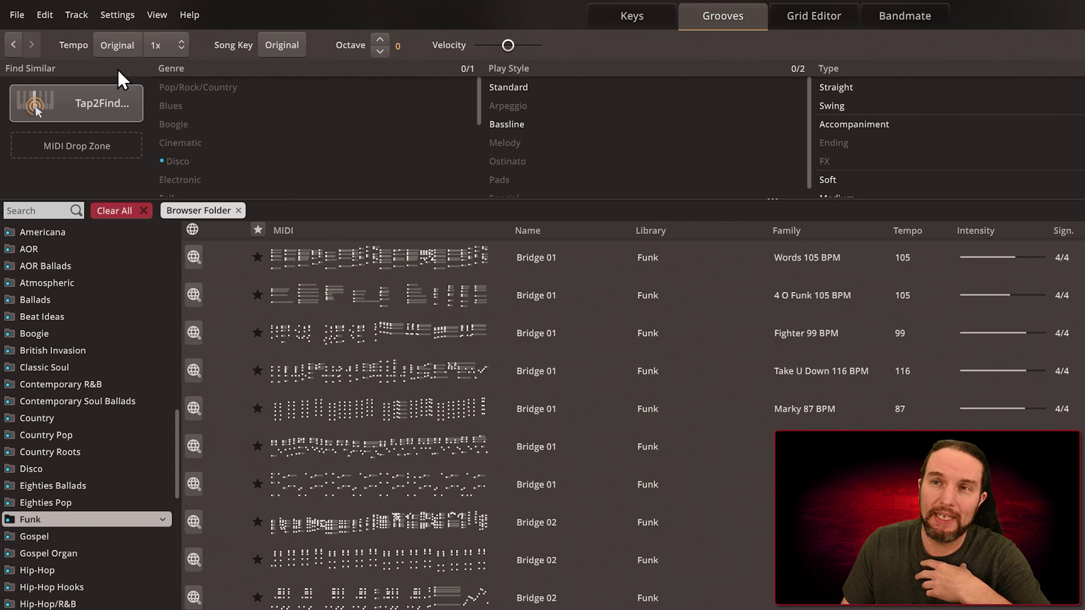
Step: Set previews to original tempo and key, then audition Funk Bridge 01 grooves ending on Take U Down 116 BPM
{"action": "left_click", "coordinate": [114, 49]}
{"action": "left_click", "coordinate": [283, 44]}
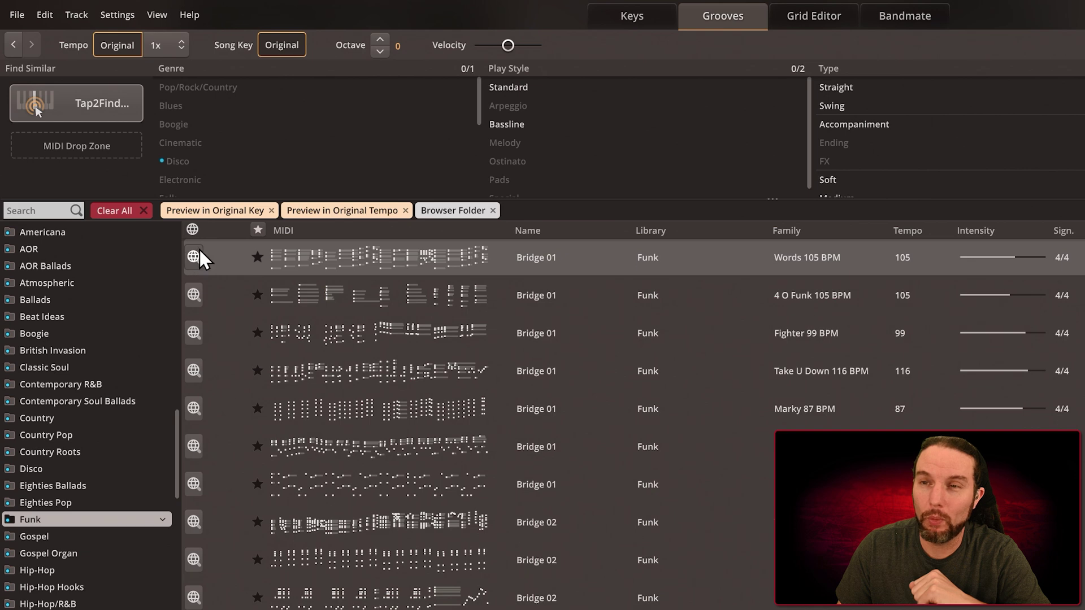
{"action": "mouse_move", "coordinate": [216, 270]}
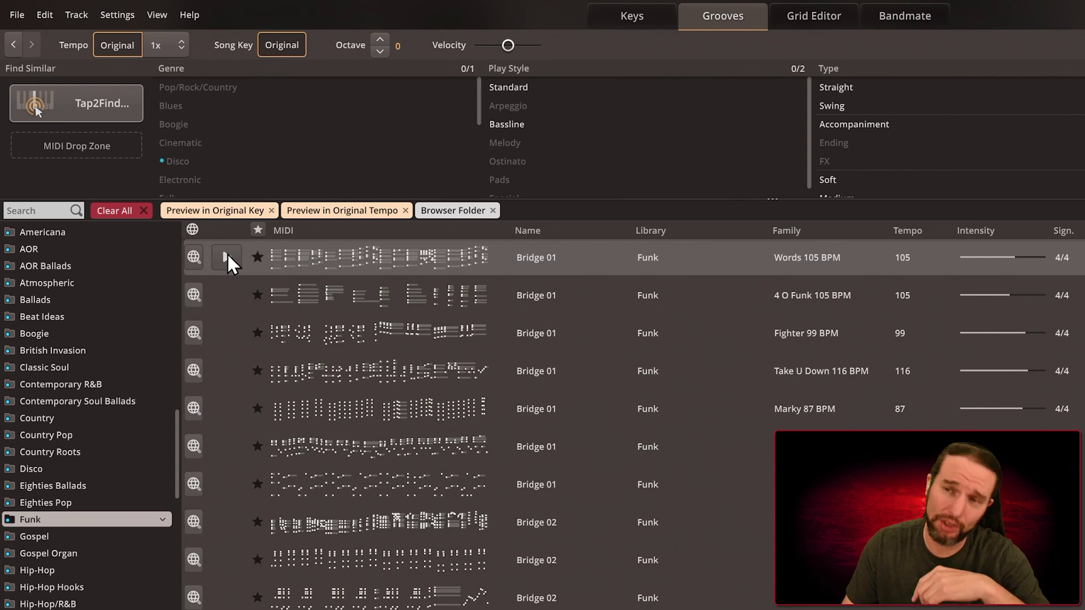
{"action": "left_click", "coordinate": [228, 256]}
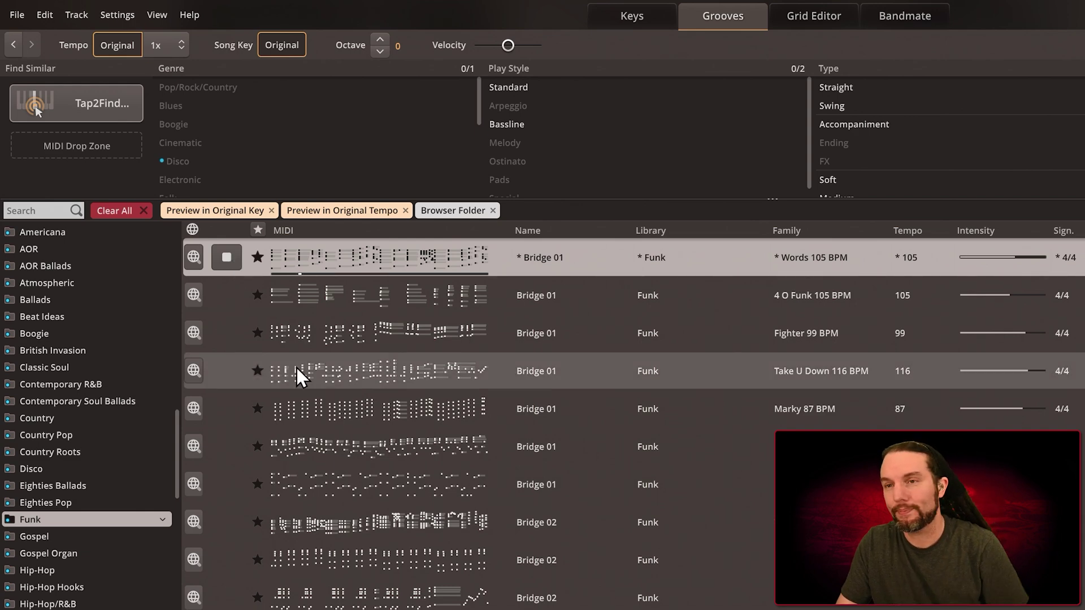
{"action": "left_click", "coordinate": [334, 374]}
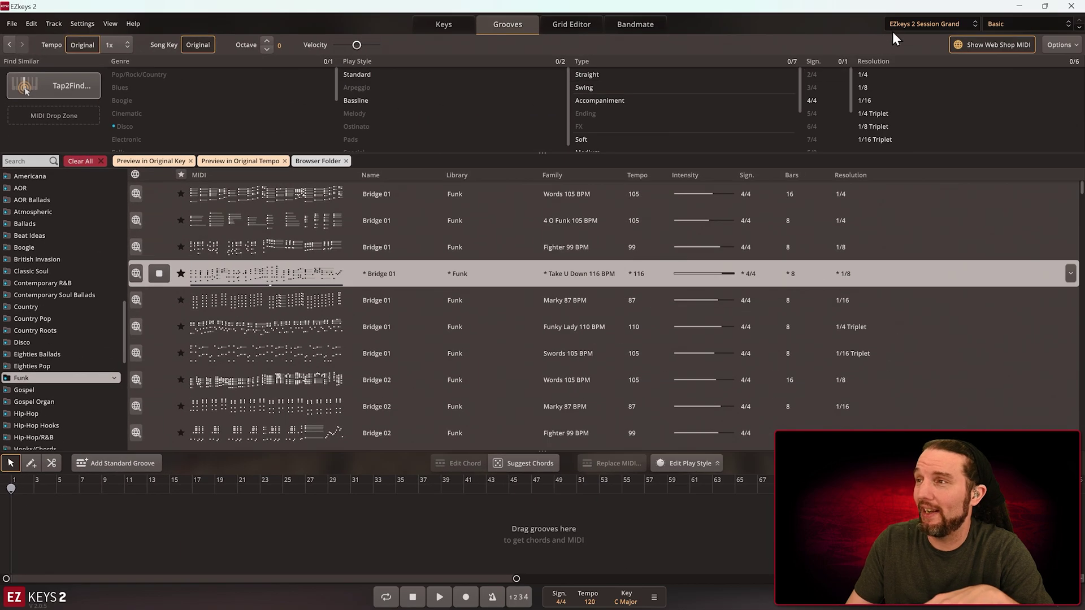
{"action": "left_click", "coordinate": [911, 24]}
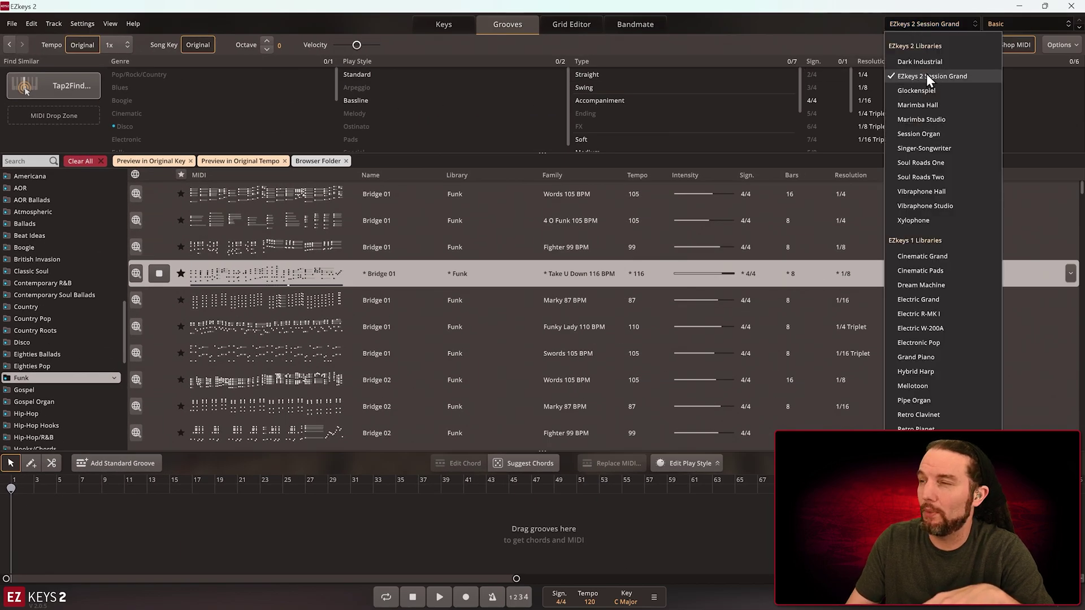
Step: Load Soul Roads One and preview, then stop, the Marky 87 BPM Funk Bridge 01 groove
{"action": "left_click", "coordinate": [921, 163]}
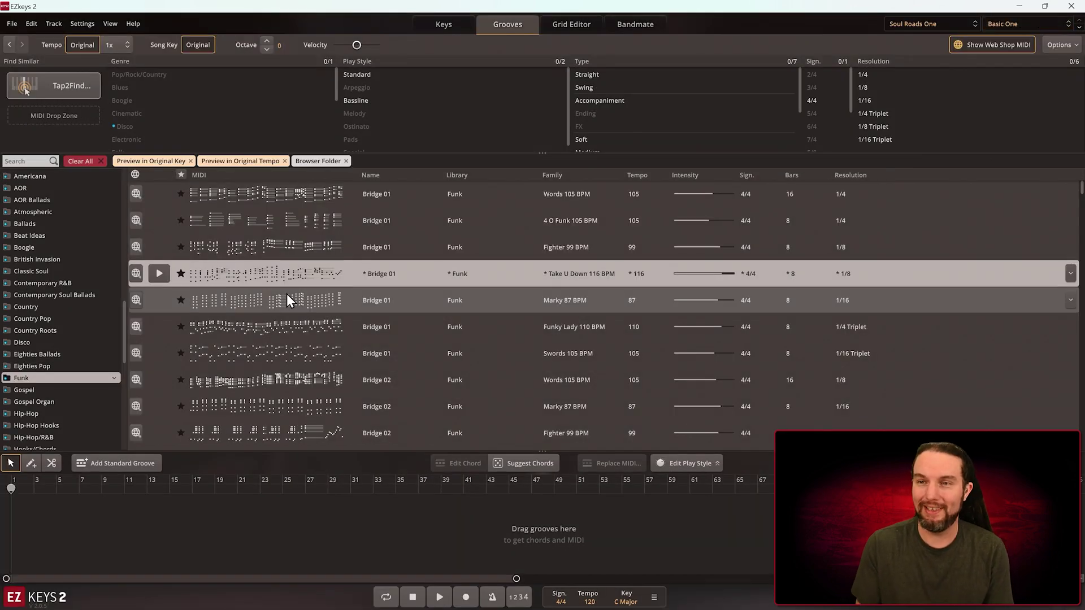
{"action": "left_click", "coordinate": [286, 295]}
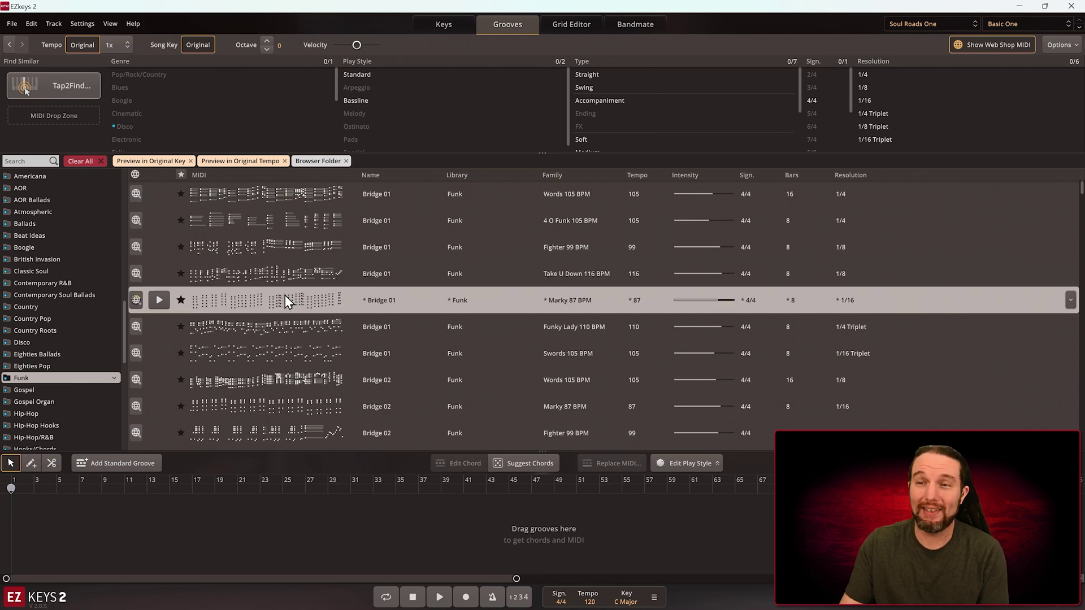
{"action": "left_click", "coordinate": [159, 302]}
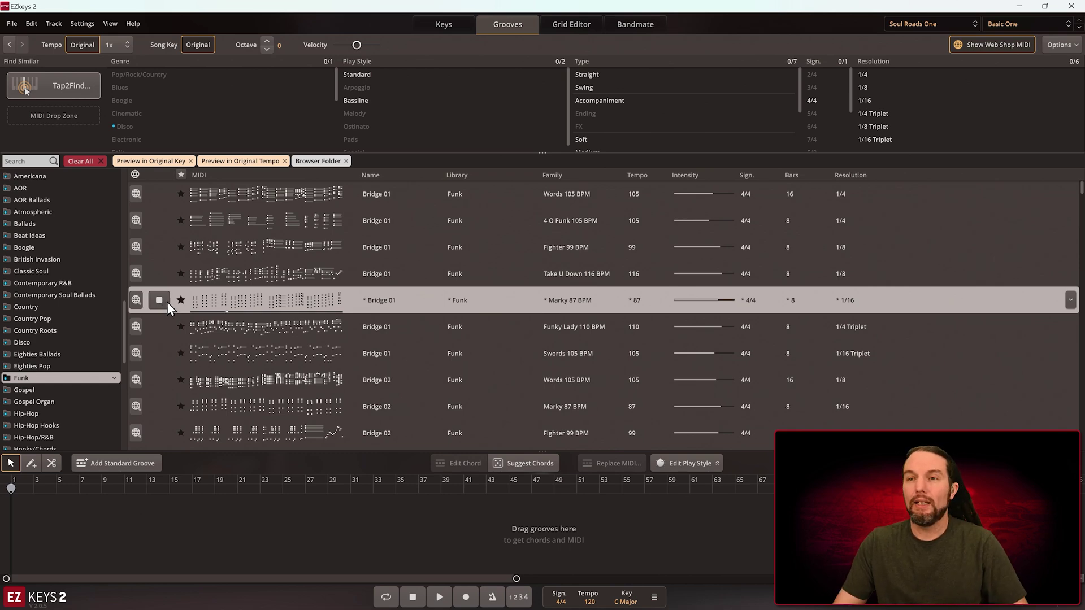
{"action": "left_click", "coordinate": [164, 298]}
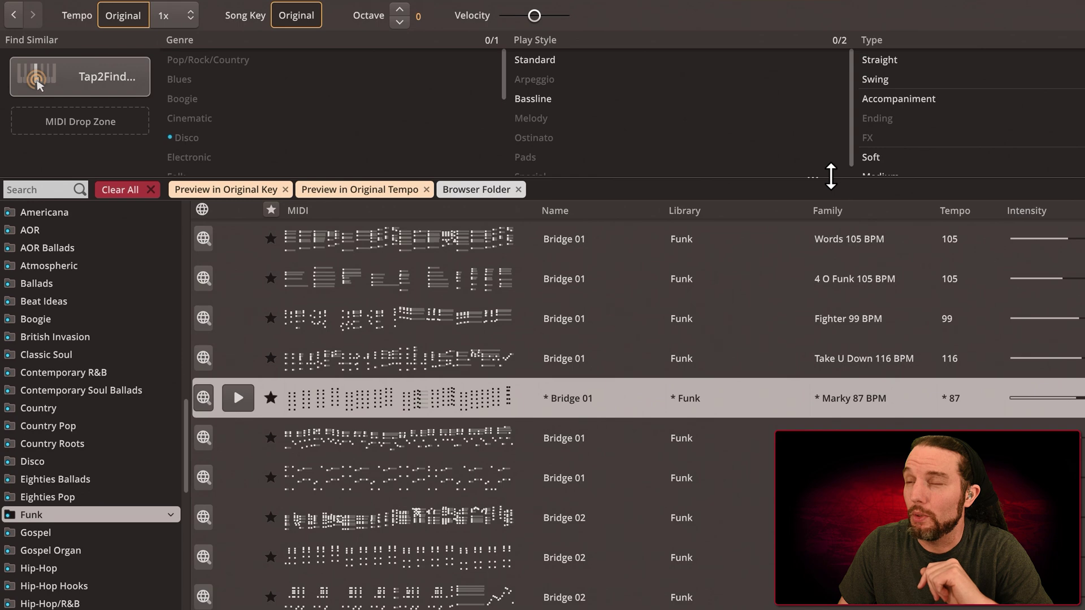
{"action": "left_click_drag", "start_coordinate": [831, 177], "coordinate": [832, 253]}
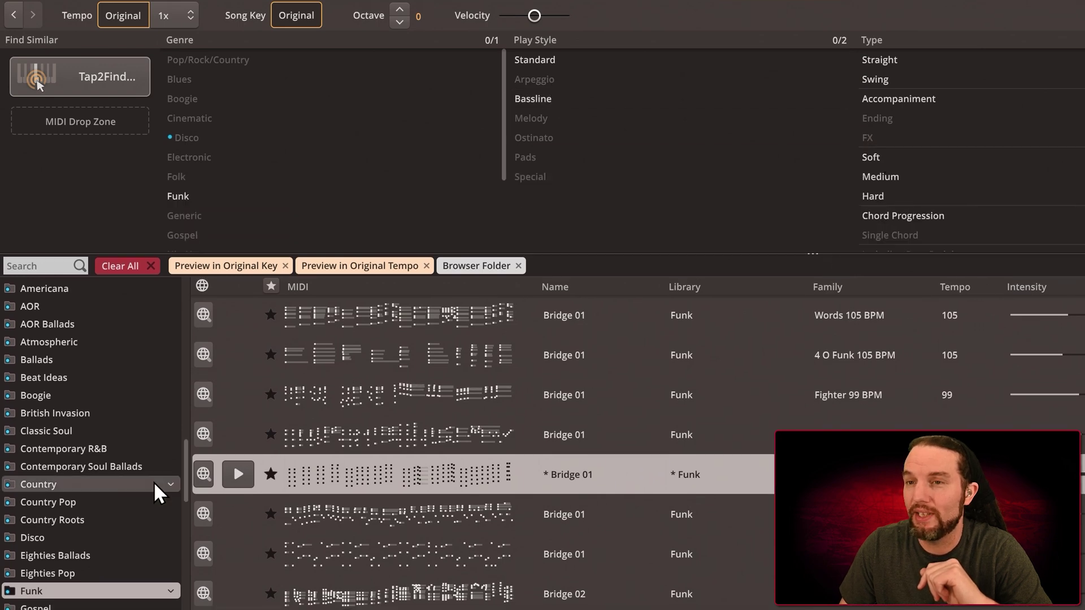
Step: Enlarge the filter lists and move from Funk via Hip-Hop to the Jazz pack's A 01 grooves
{"action": "left_click_drag", "start_coordinate": [189, 448], "coordinate": [103, 479]}
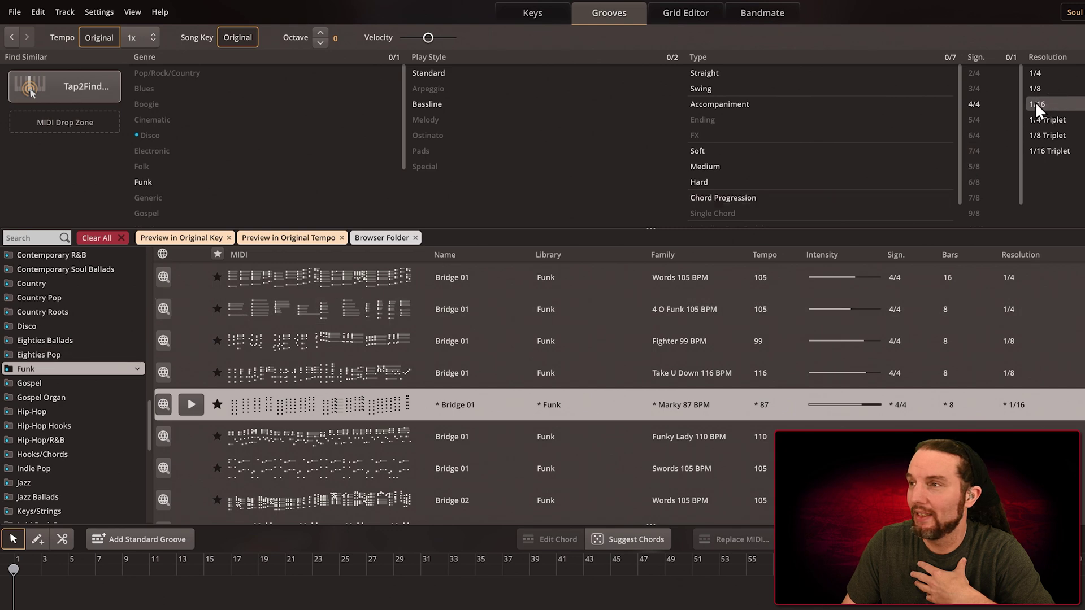
{"action": "scroll", "coordinate": [1021, 113], "scroll_direction": "down", "scroll_amount": 1}
{"action": "scroll", "coordinate": [1016, 82], "scroll_direction": "up", "scroll_amount": 1}
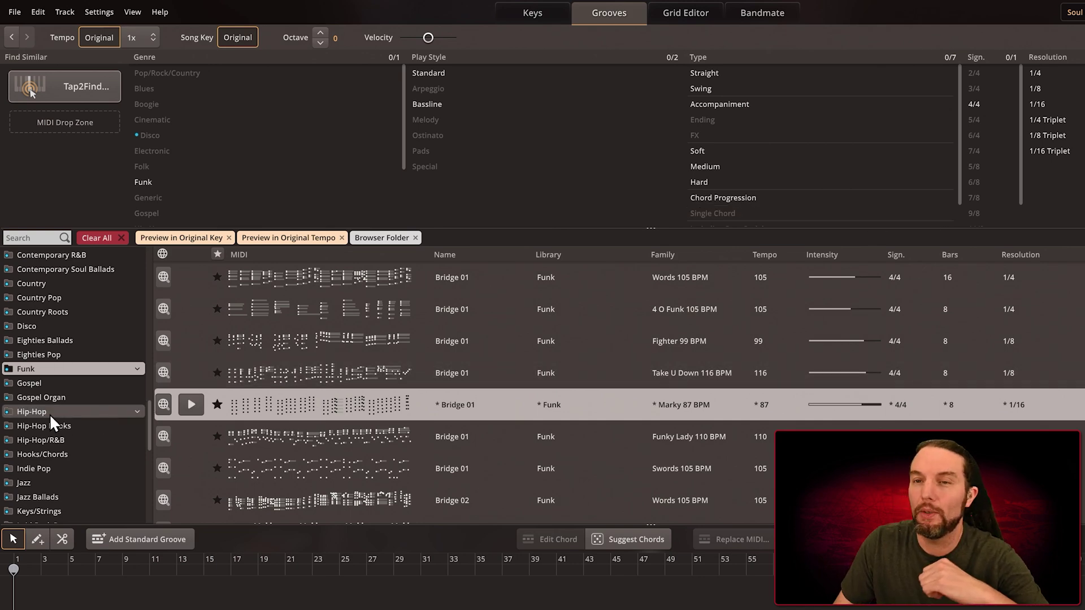
{"action": "left_click", "coordinate": [45, 412]}
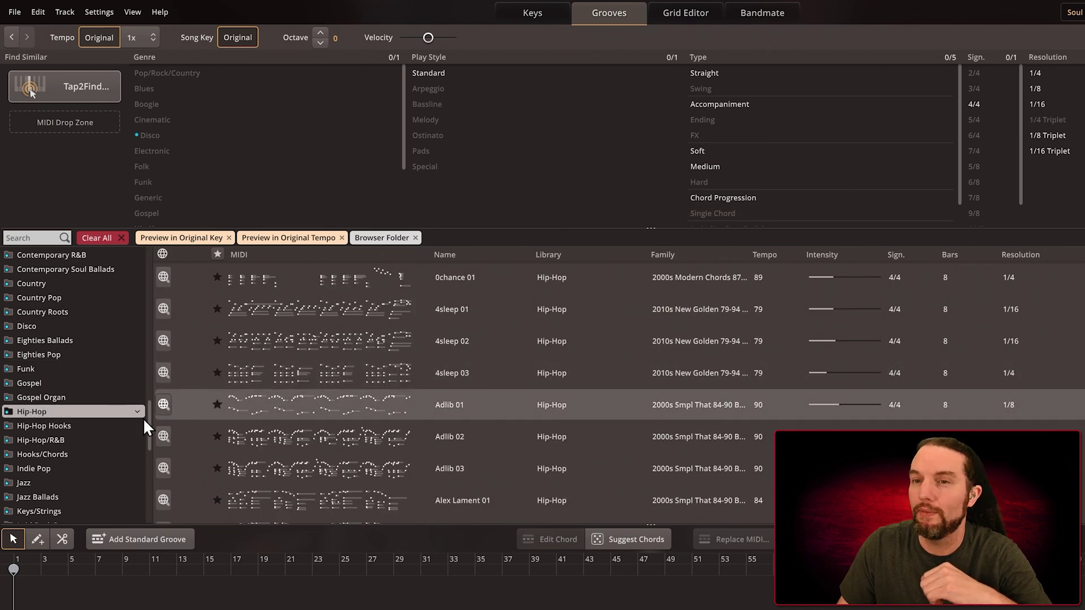
{"action": "scroll", "coordinate": [113, 419], "scroll_direction": "down", "scroll_amount": 3}
{"action": "left_click", "coordinate": [46, 415]}
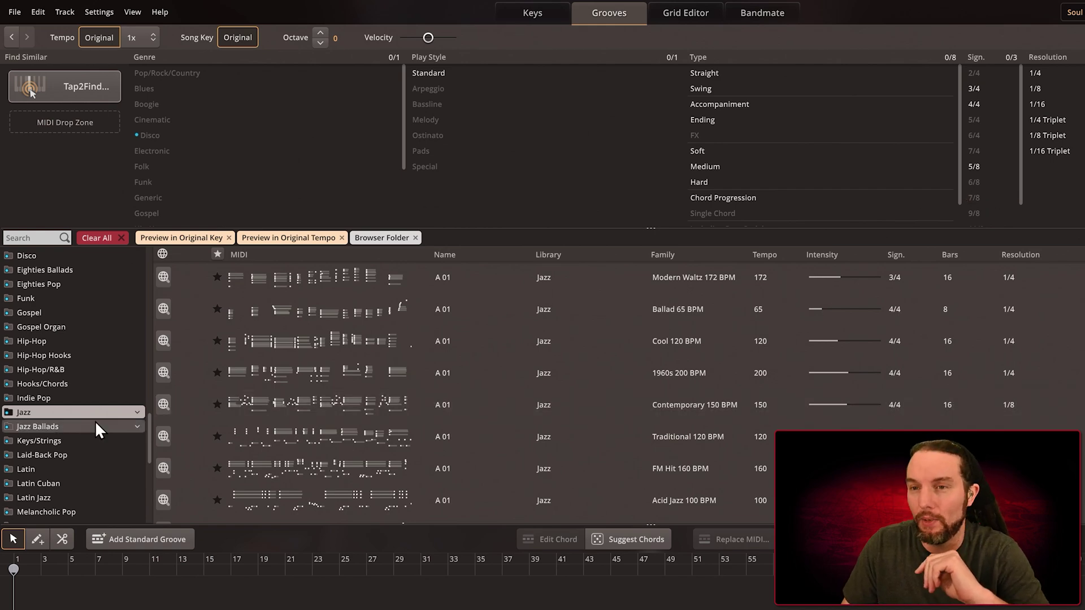
Step: Filter Jazz grooves to 5/8 time, then preview and stop the A 01 Five by Eight 80 BPM groove
{"action": "left_click", "coordinate": [975, 168]}
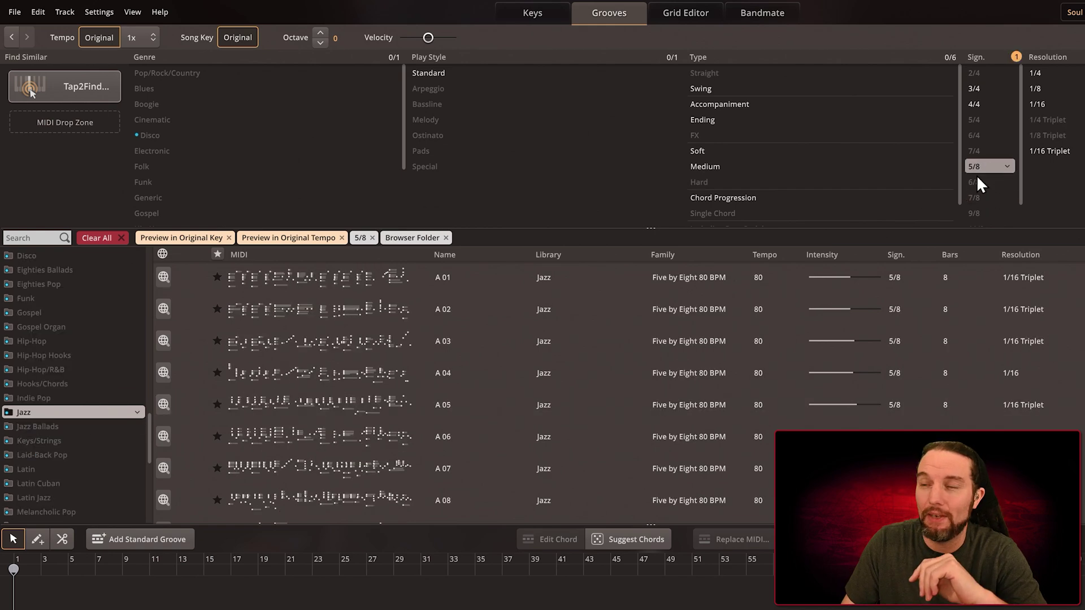
{"action": "left_click", "coordinate": [188, 277]}
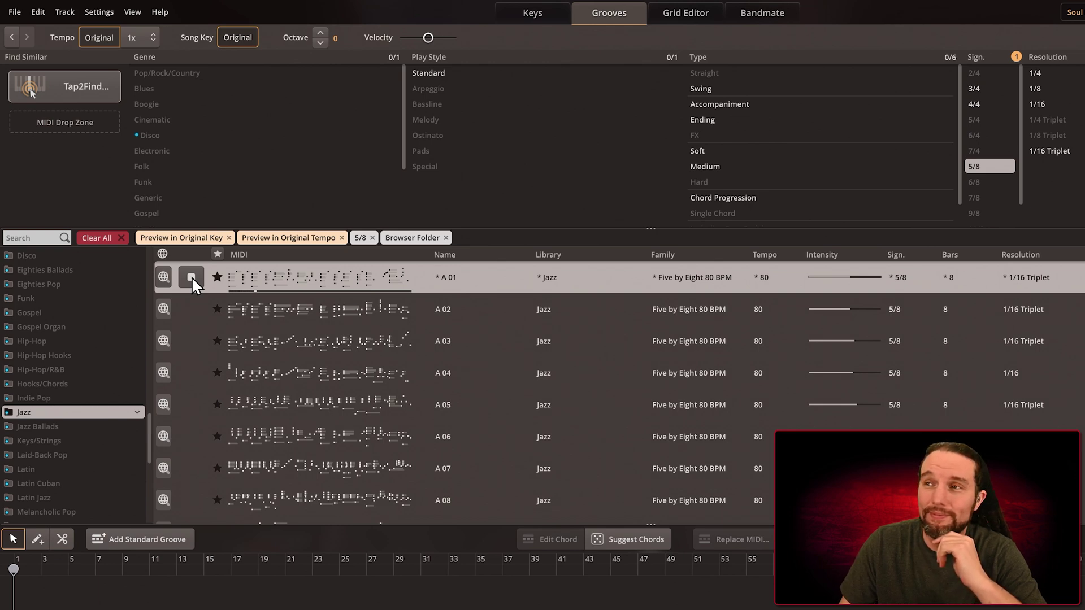
{"action": "left_click", "coordinate": [192, 276]}
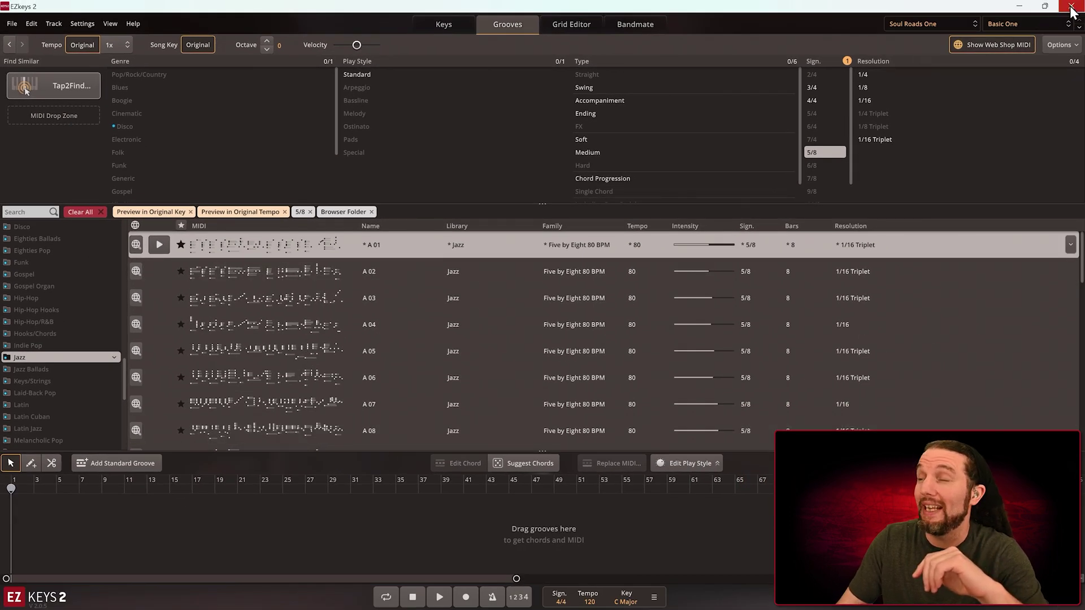
Step: Close EZkeys 2 without saving and launch REAPER
{"action": "left_click", "coordinate": [1072, 8]}
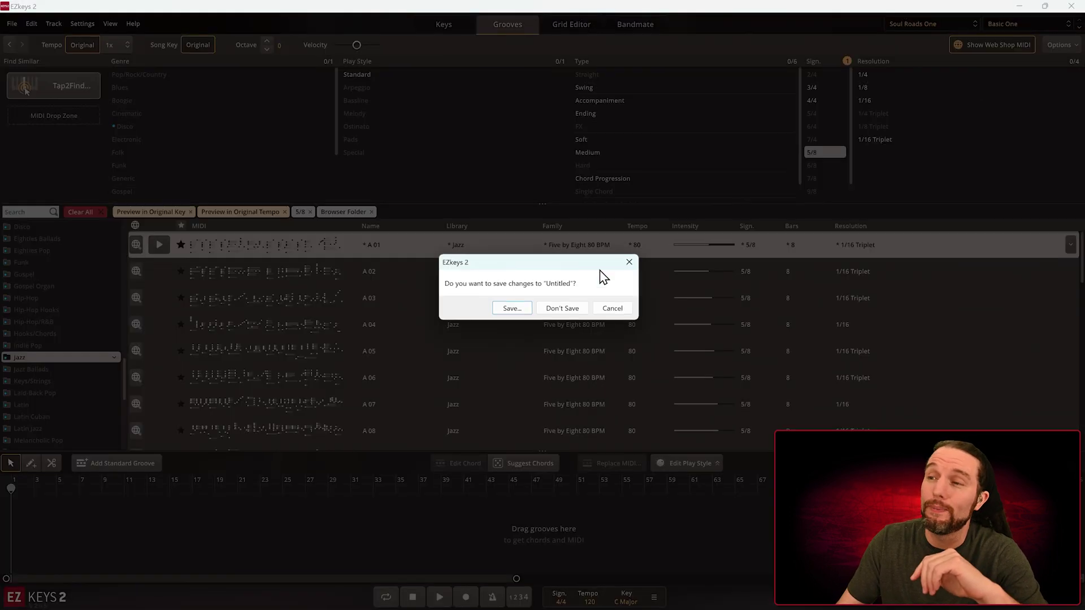
{"action": "left_click", "coordinate": [561, 309]}
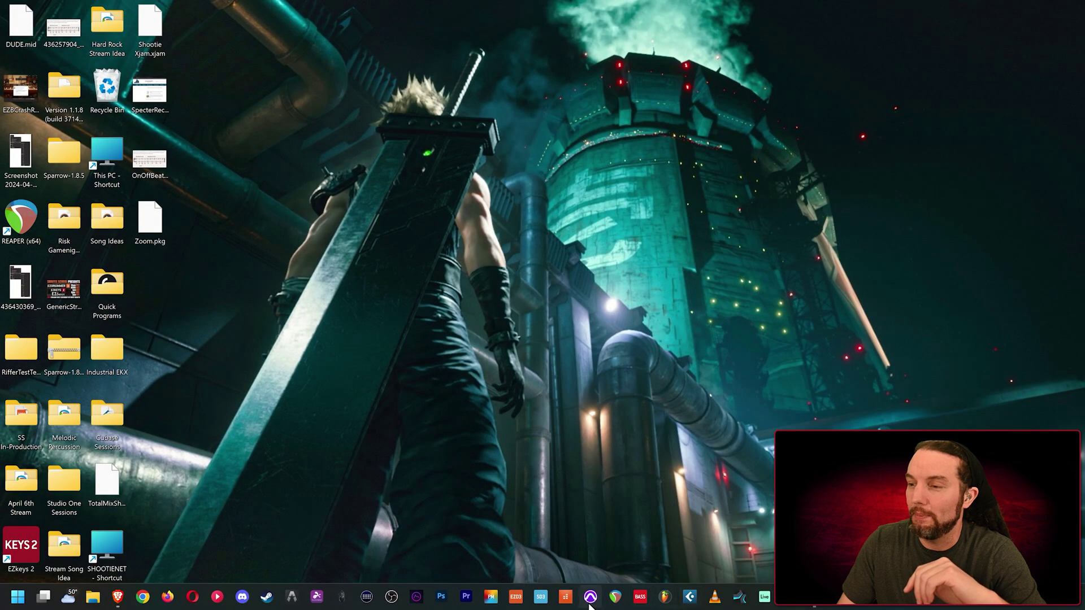
{"action": "left_click", "coordinate": [615, 597]}
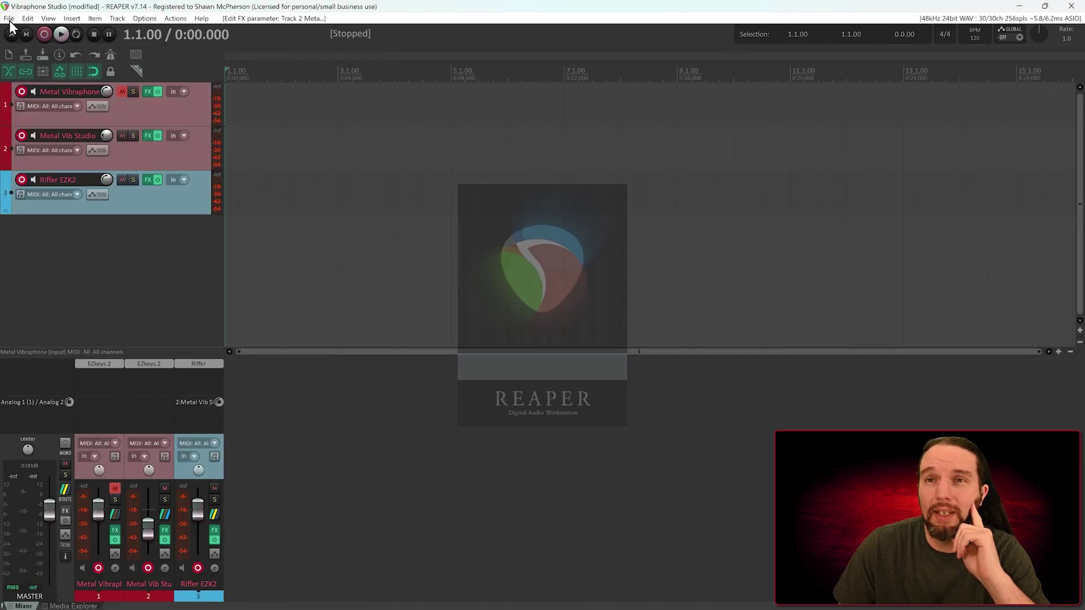
Step: Start a new project from the track session template and open EZdrummer 3 on track 1
{"action": "left_click", "coordinate": [9, 19]}
{"action": "mouse_move", "coordinate": [44, 129]}
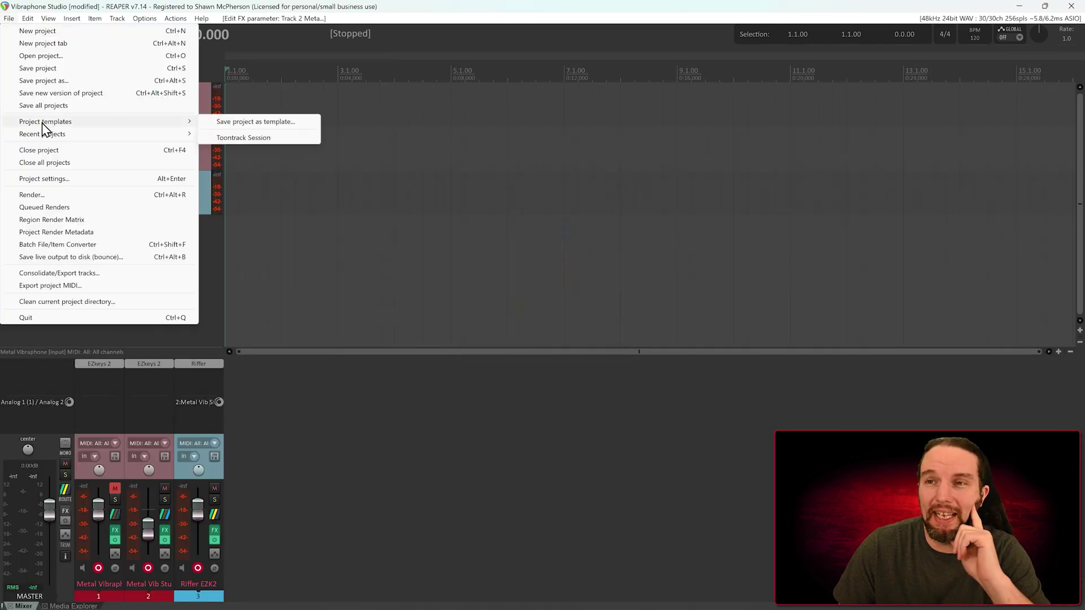
{"action": "left_click", "coordinate": [226, 135]}
{"action": "left_click", "coordinate": [548, 345]}
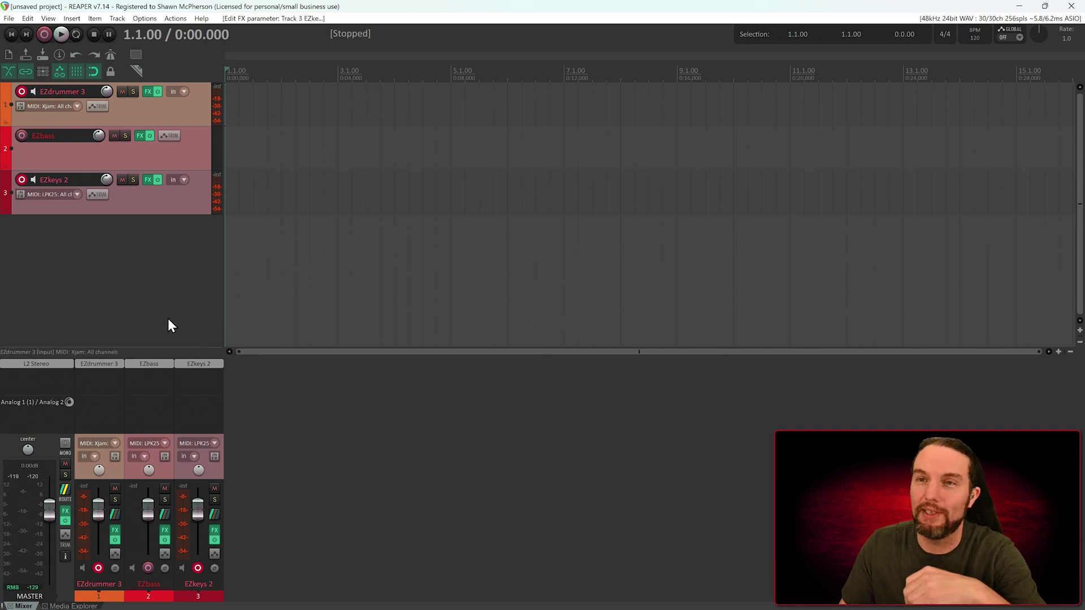
{"action": "key", "text": "Up"}
{"action": "left_click", "coordinate": [103, 366]}
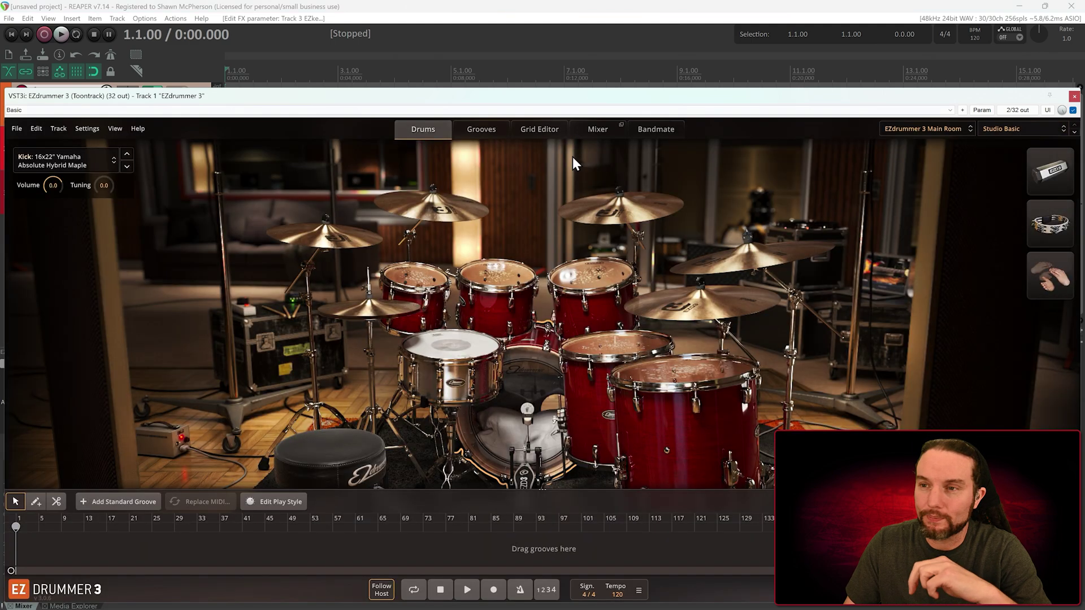
Step: Place the ABCABC Short arrangement from the Funky Swing 89 BPM groove on the song timeline
{"action": "left_click", "coordinate": [483, 130]}
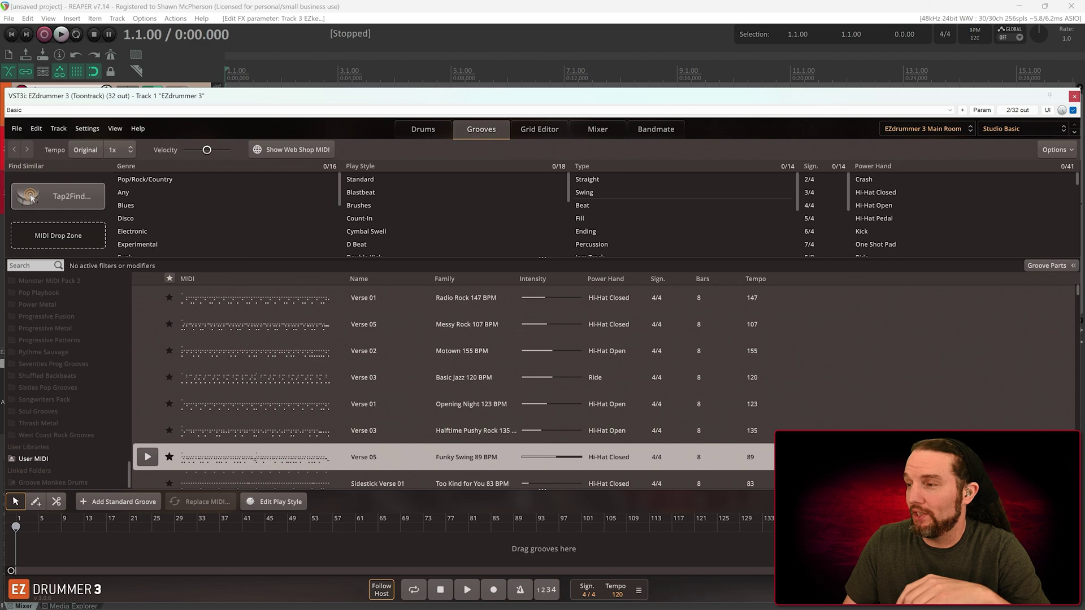
{"action": "left_click", "coordinate": [349, 457]}
{"action": "left_click", "coordinate": [511, 405]}
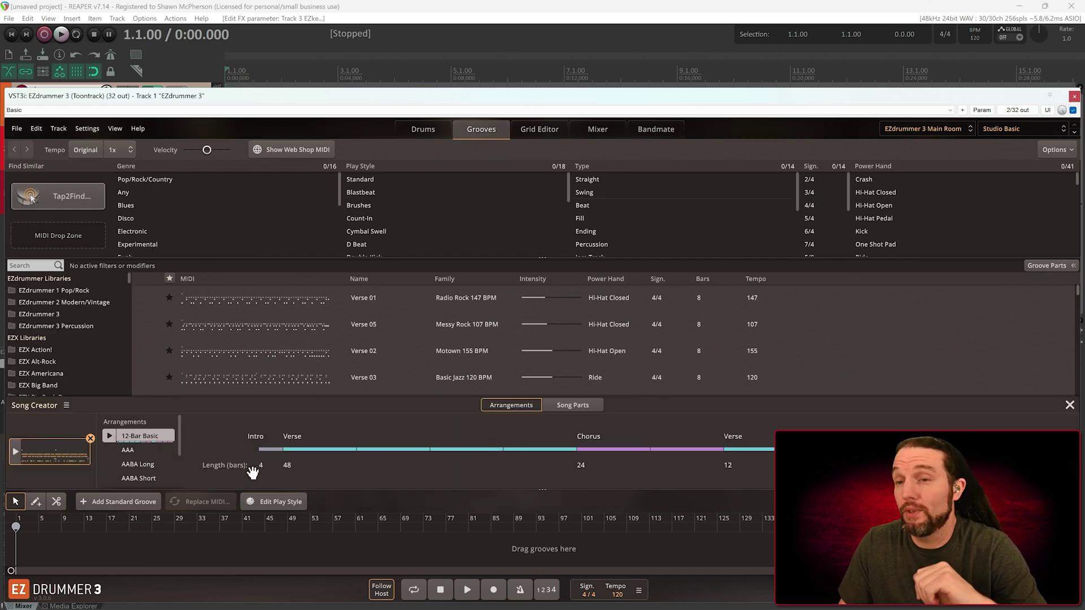
{"action": "left_click_drag", "start_coordinate": [143, 478], "coordinate": [49, 535]}
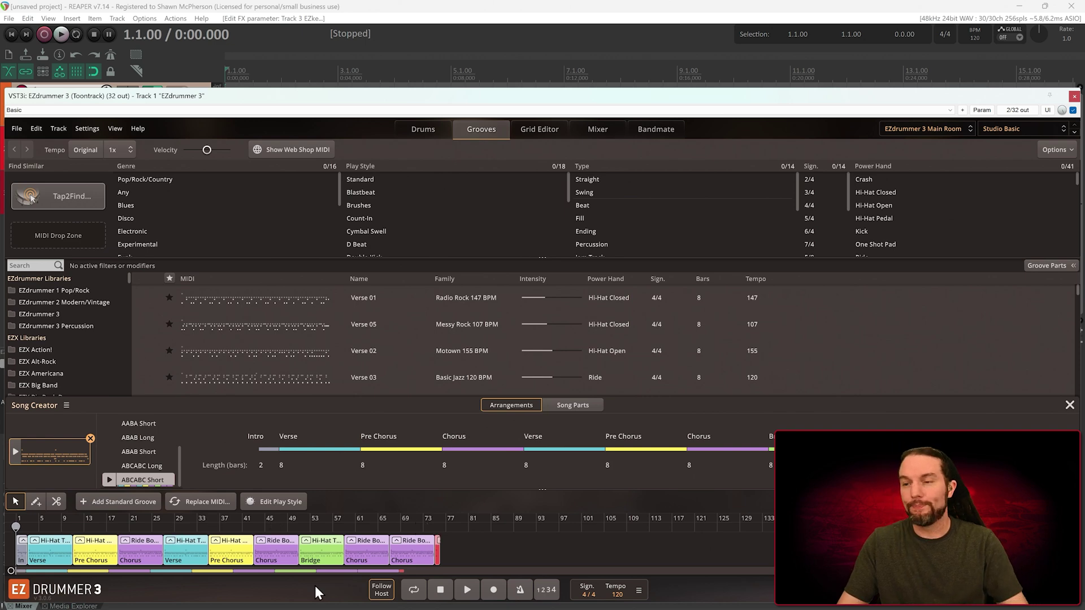
Step: Play the arrangement from around bar 12, stop it, and zoom the timeline to bars 7–21
{"action": "left_click", "coordinate": [85, 523]}
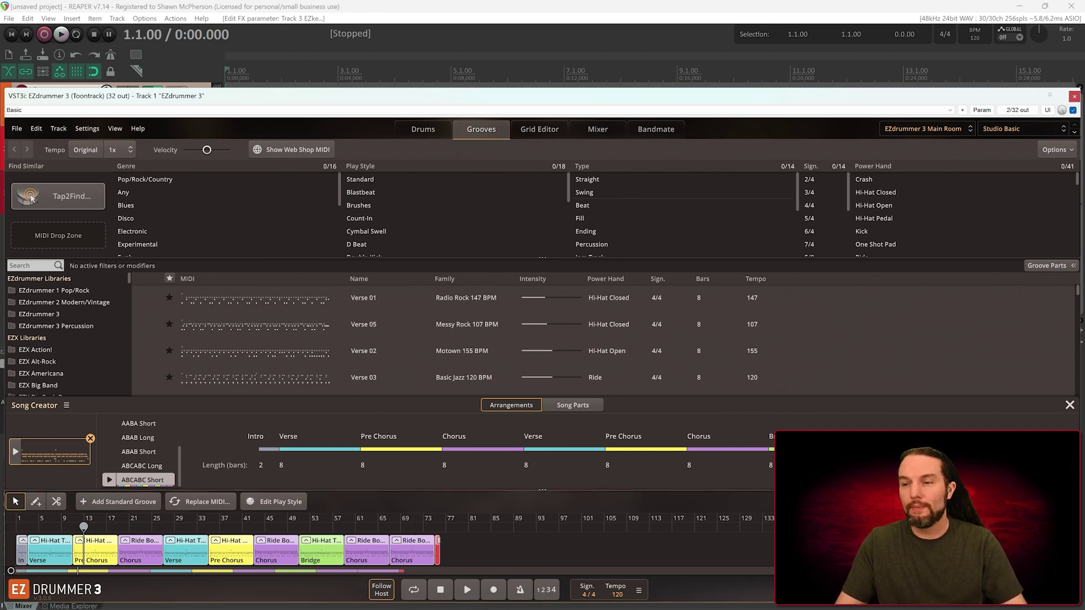
{"action": "left_click", "coordinate": [467, 589]}
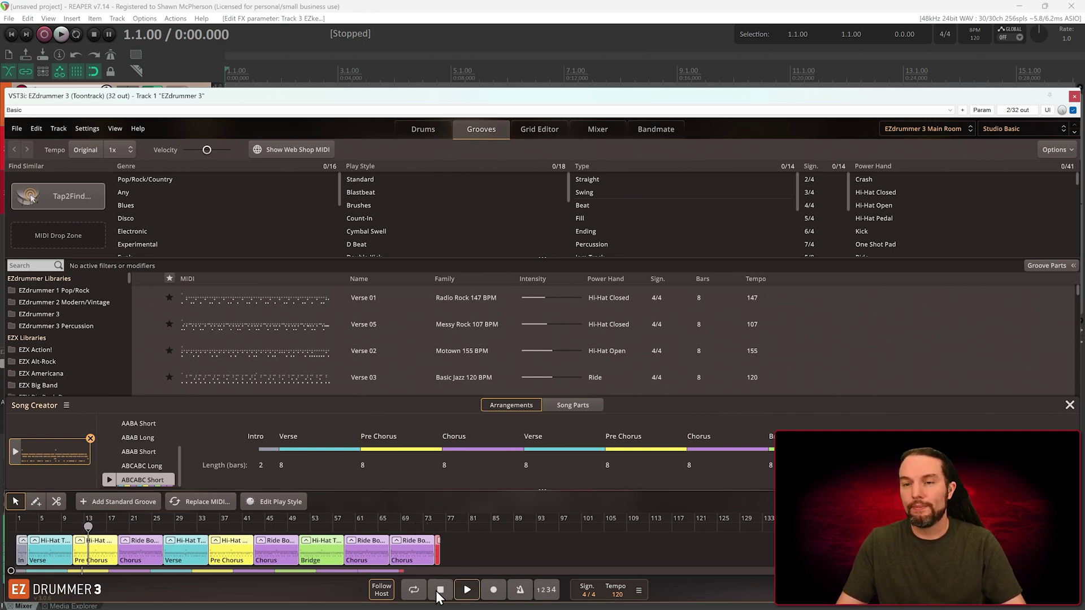
{"action": "left_click", "coordinate": [440, 590]}
{"action": "scroll", "coordinate": [100, 545], "scroll_direction": "up", "scroll_amount": 5}
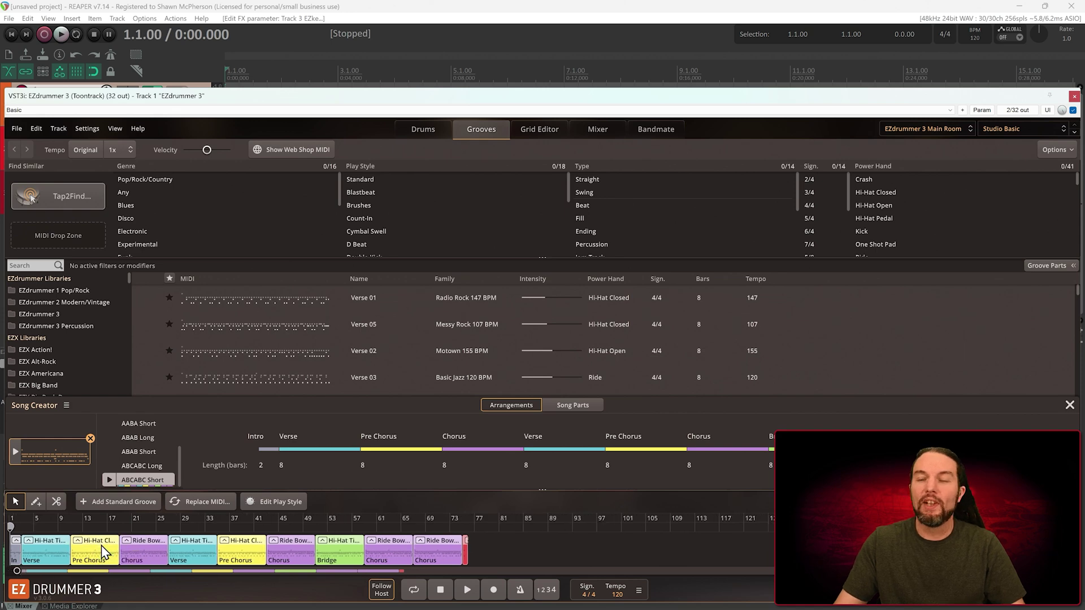
{"action": "scroll", "coordinate": [101, 545], "scroll_direction": "up", "scroll_amount": 5}
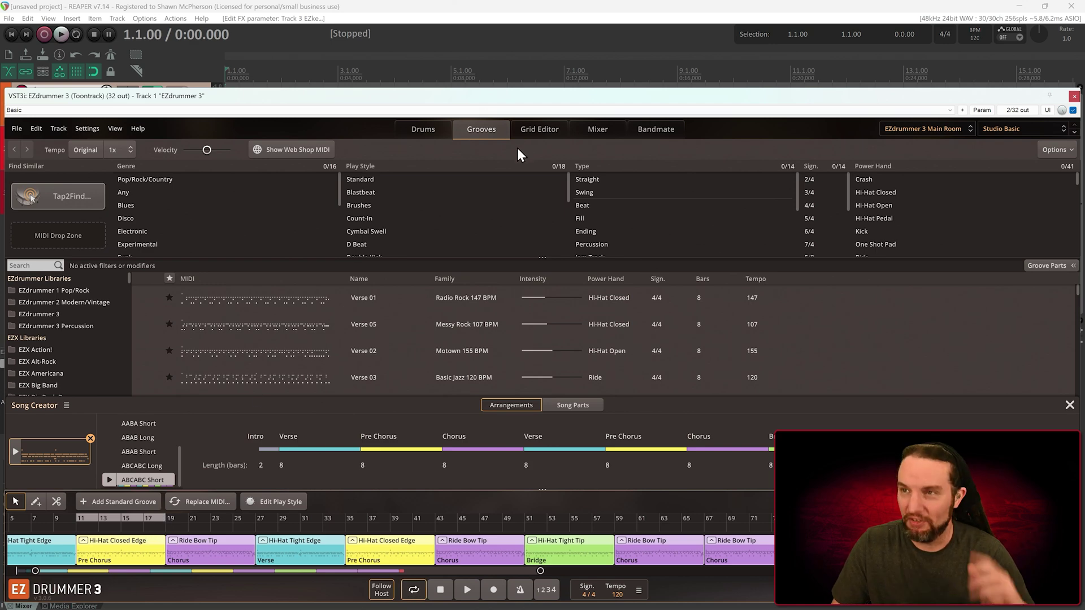
{"action": "left_click_drag", "start_coordinate": [867, 53], "coordinate": [486, 54]}
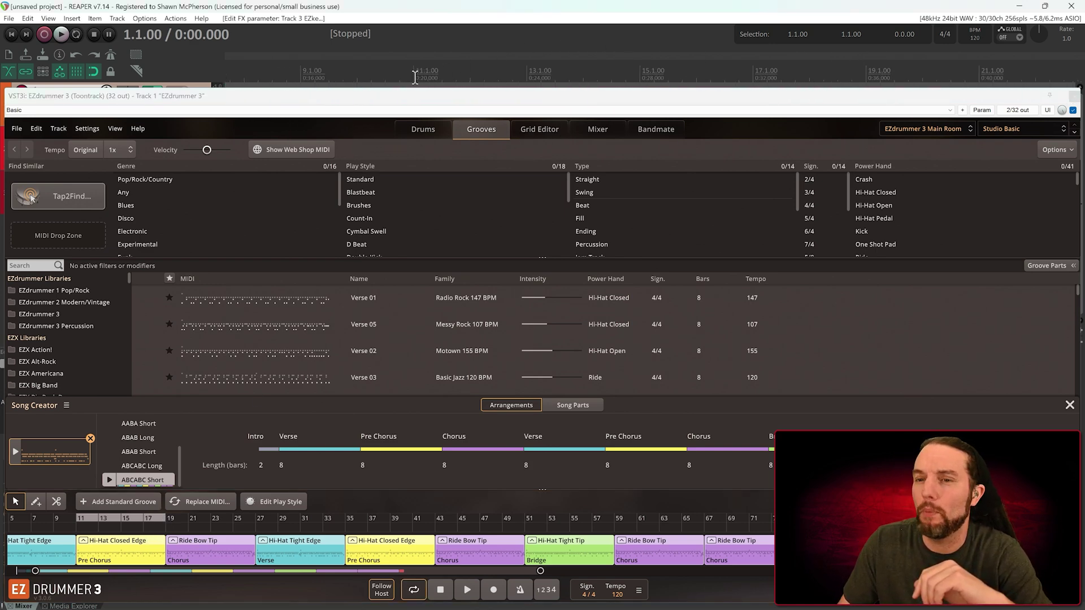
Step: Select bars 11 to 19, put the edit cursor at bar 11, and play then stop from there
{"action": "left_click", "coordinate": [418, 78]}
{"action": "left_click_drag", "start_coordinate": [417, 78], "coordinate": [864, 101]}
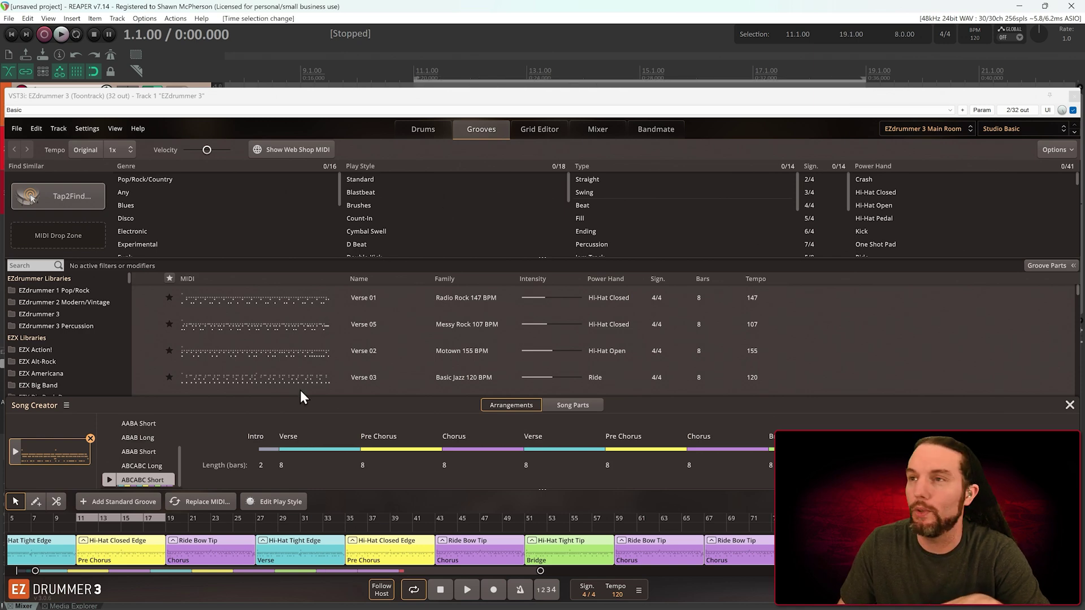
{"action": "left_click", "coordinate": [416, 62]}
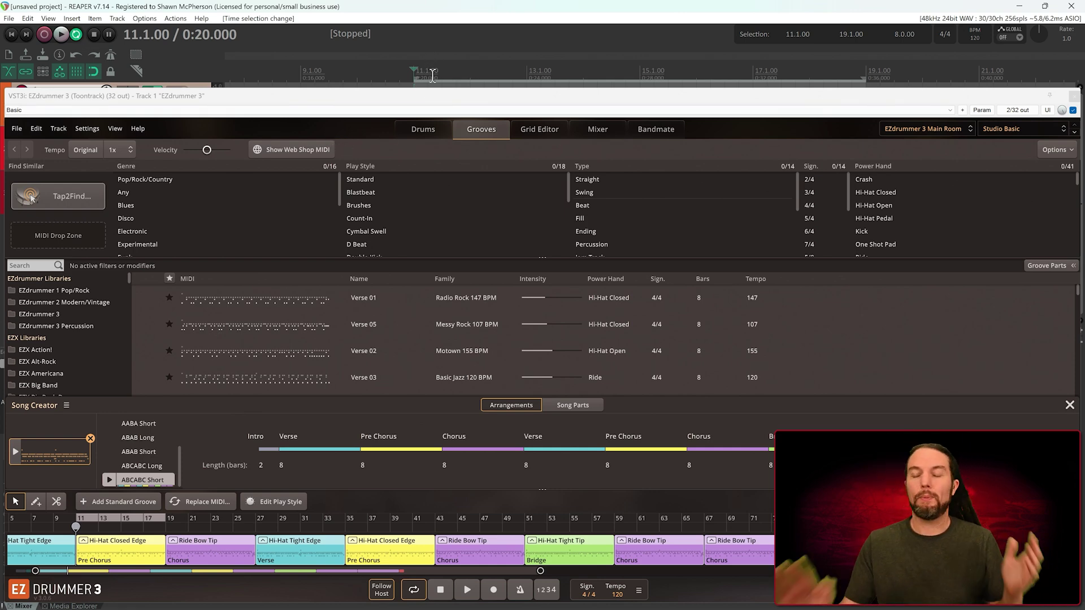
{"action": "key", "text": "space"}
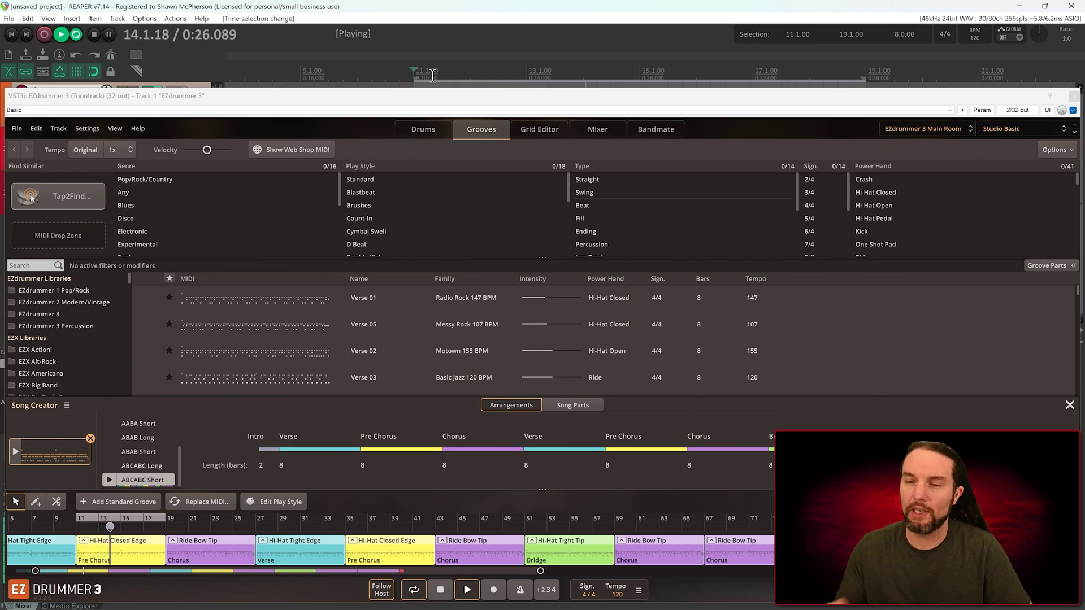
{"action": "key", "text": "space"}
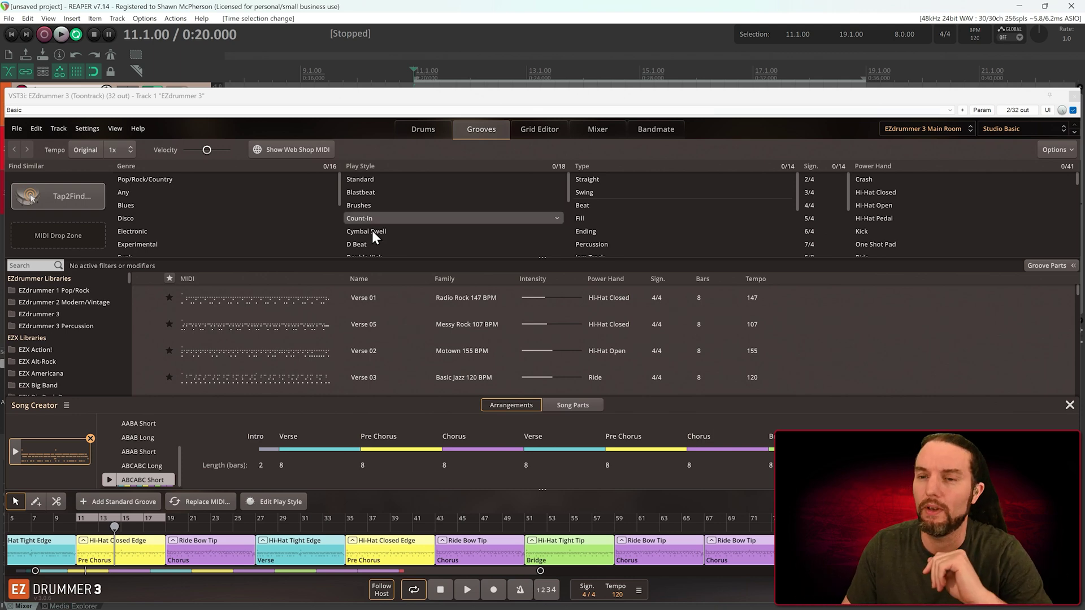
{"action": "left_click", "coordinate": [1074, 97]}
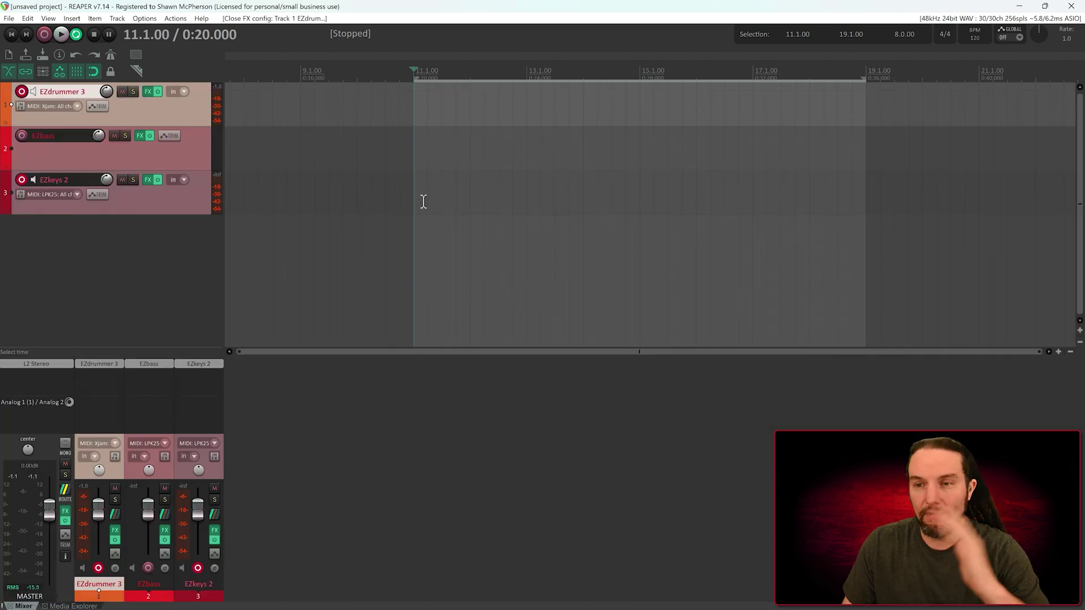
Step: Open EZkeys 2 from track 3, switch to its Grooves browser, and enlarge the plugin window
{"action": "left_click", "coordinate": [198, 365]}
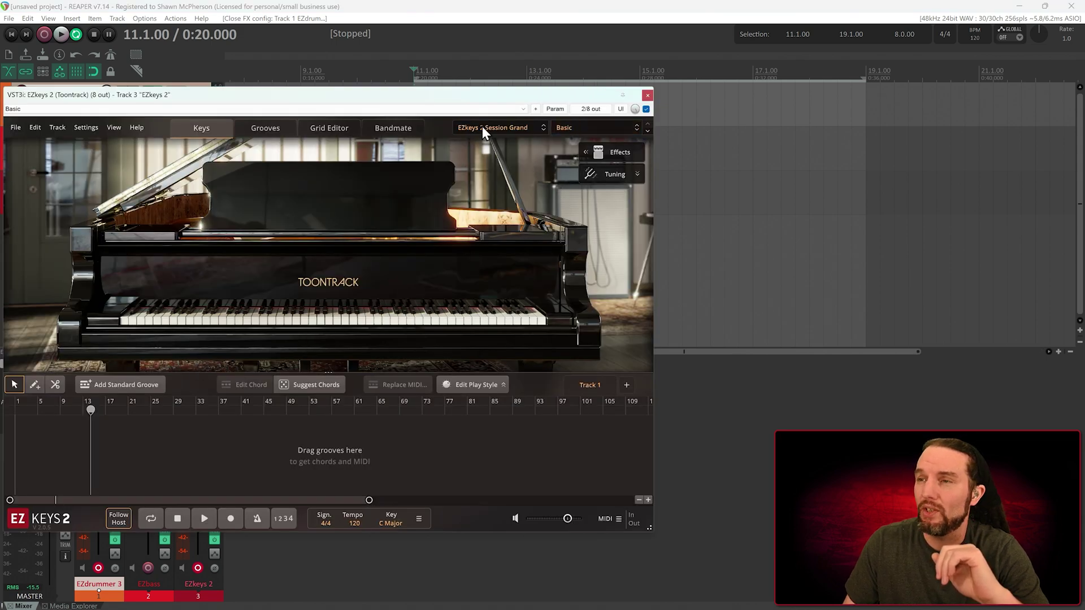
{"action": "left_click", "coordinate": [483, 127]}
{"action": "left_click", "coordinate": [393, 101]}
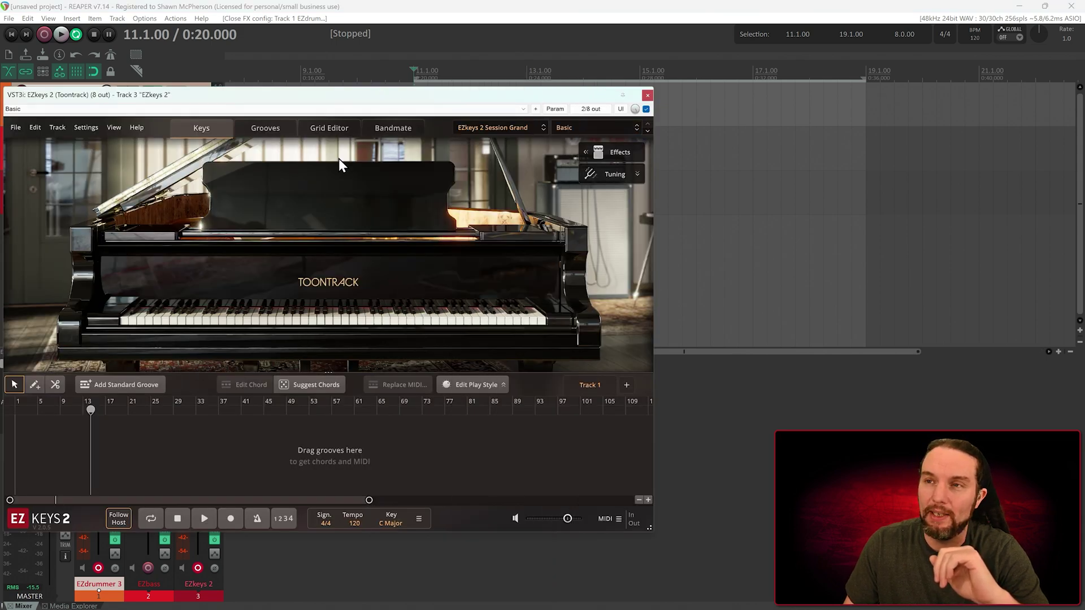
{"action": "left_click", "coordinate": [260, 128]}
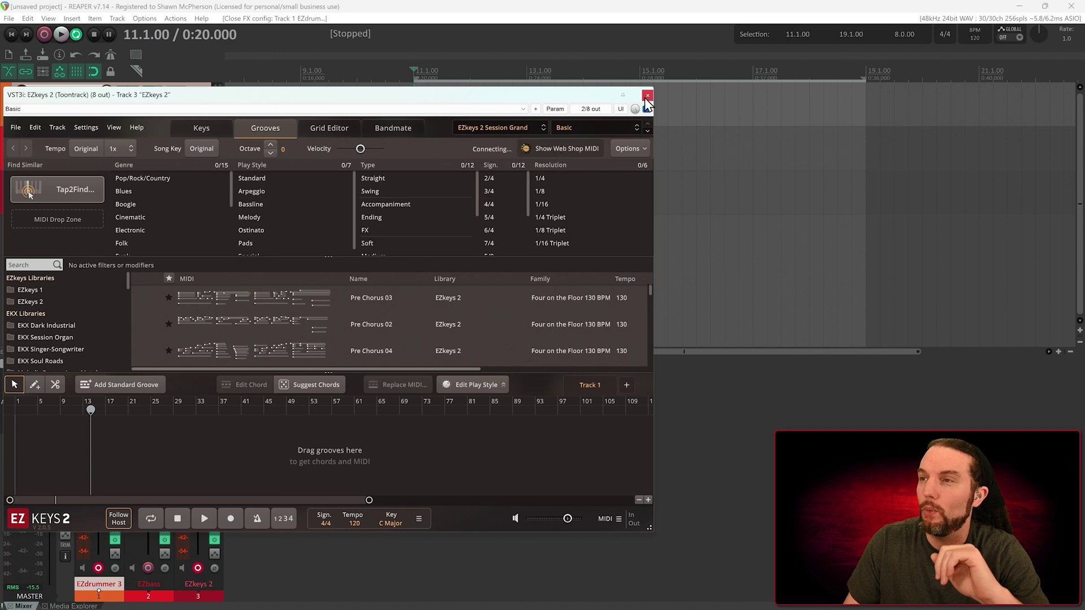
{"action": "left_click_drag", "start_coordinate": [649, 527], "coordinate": [954, 585]}
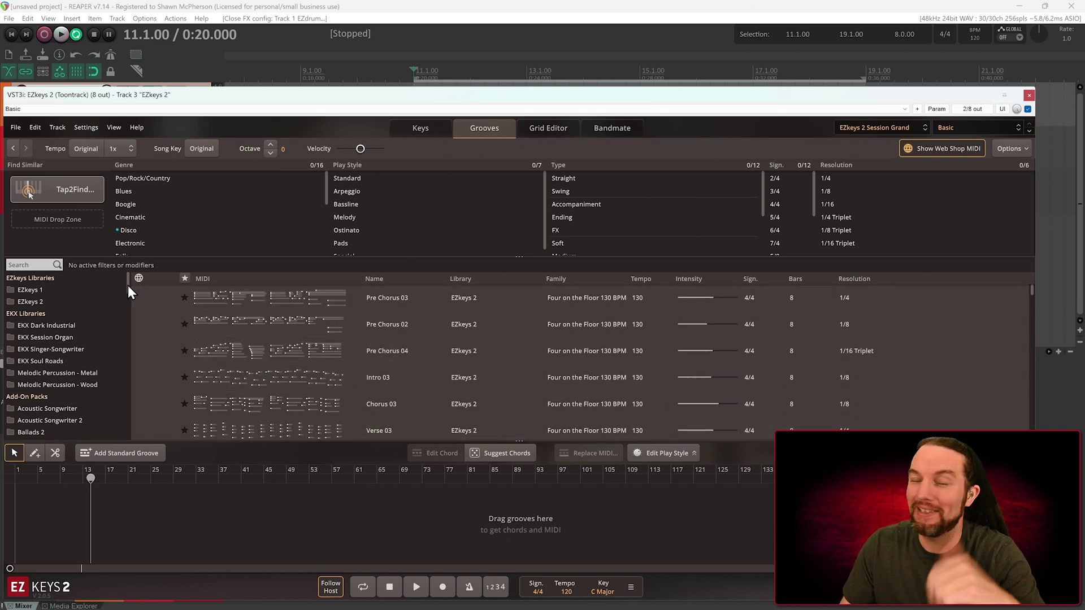
{"action": "left_click_drag", "start_coordinate": [128, 286], "coordinate": [130, 362]}
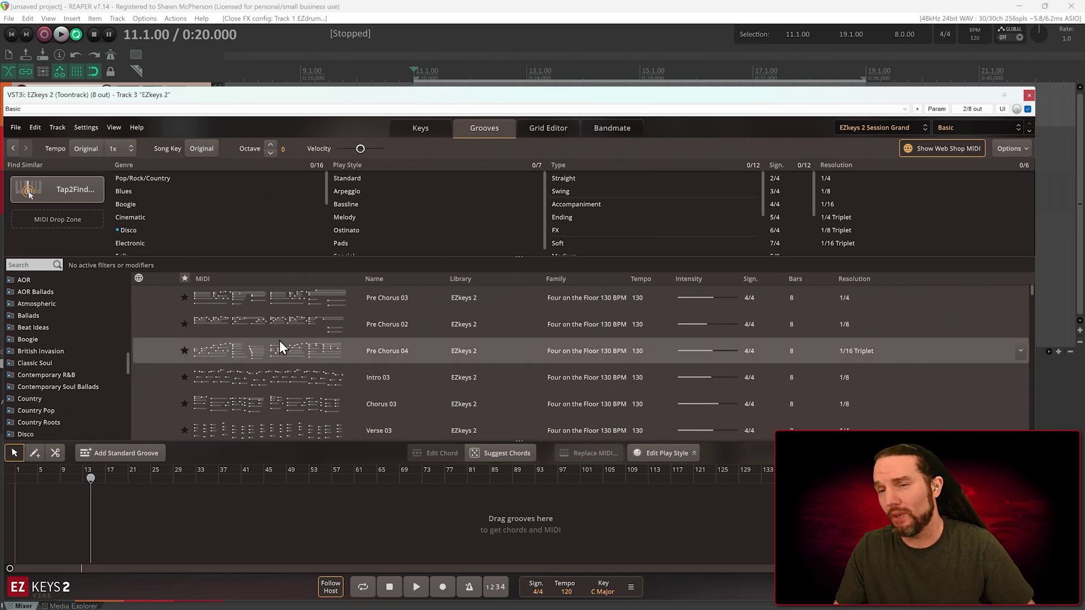
Step: Audition Pre Chorus 04 with the project, stop it, then list only the Boogie folder's grooves
{"action": "left_click", "coordinate": [299, 348]}
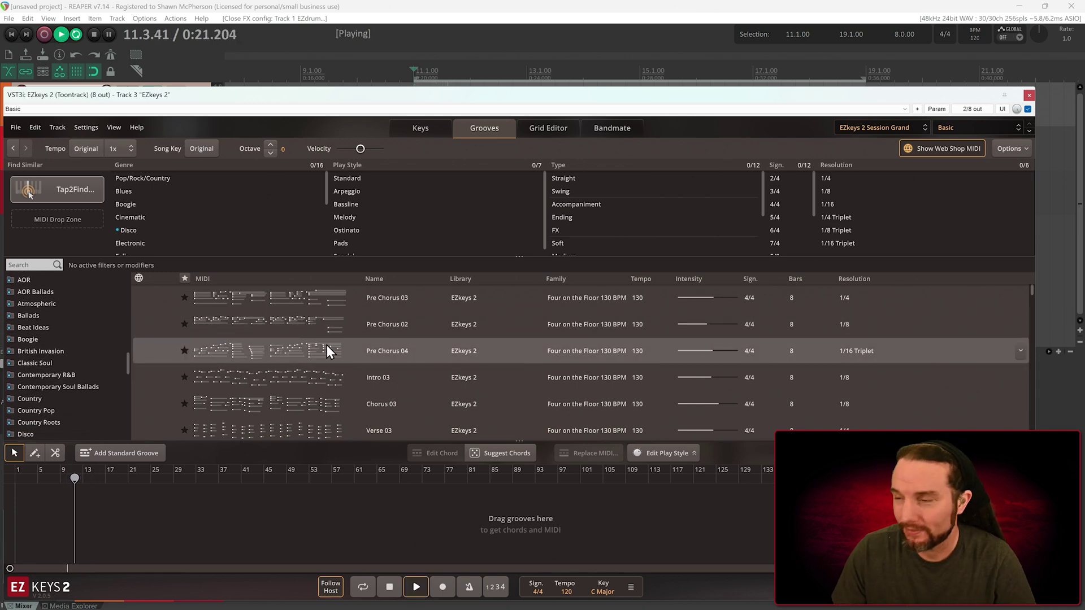
{"action": "key", "text": "space"}
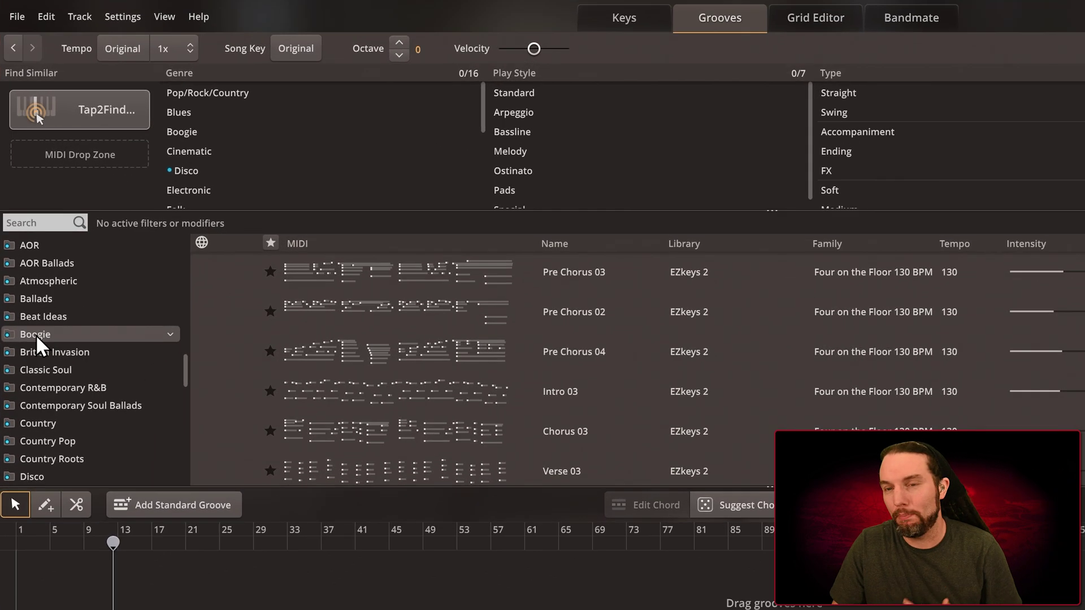
{"action": "left_click", "coordinate": [28, 339]}
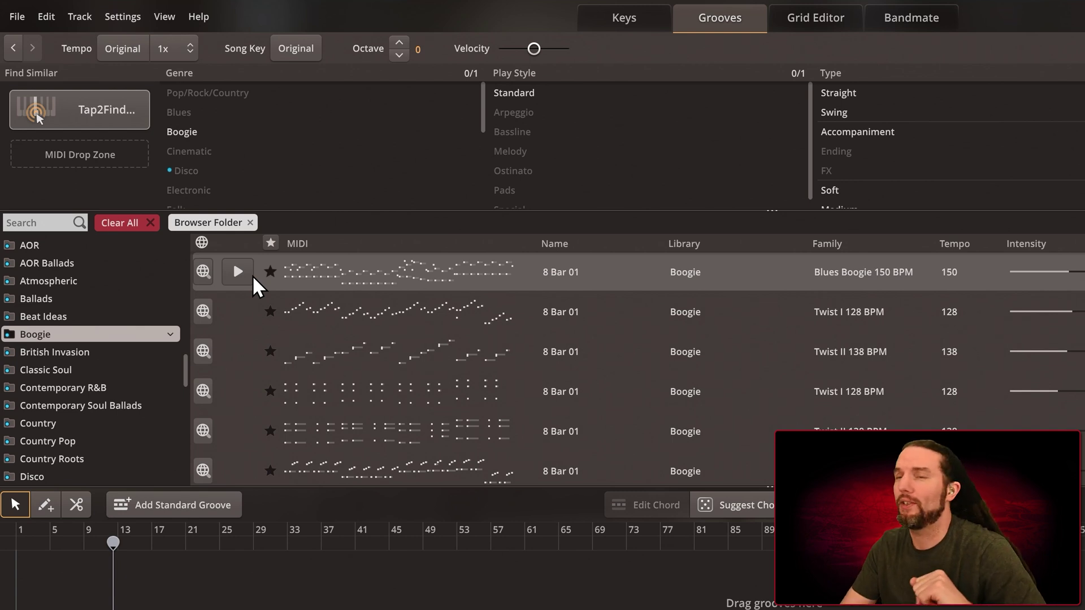
{"action": "left_click", "coordinate": [238, 273]}
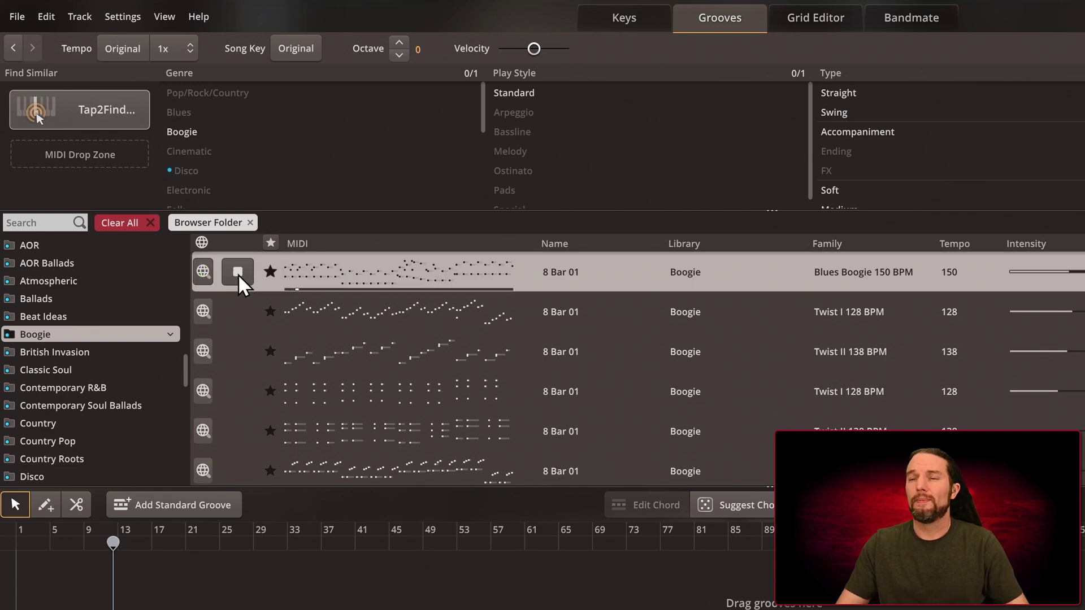
{"action": "left_click", "coordinate": [238, 274]}
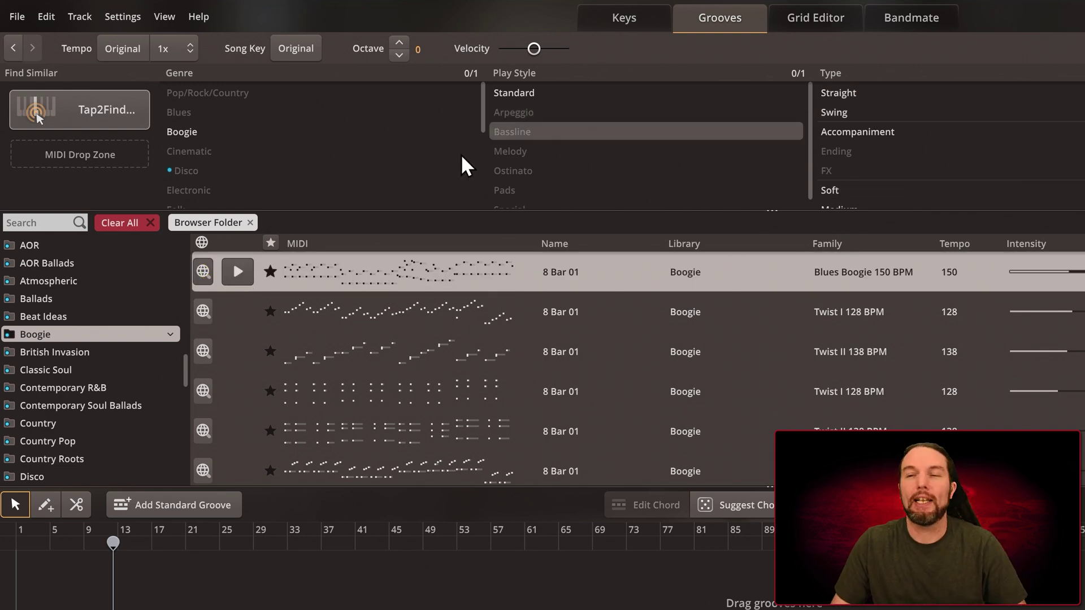
{"action": "left_click", "coordinate": [237, 273]}
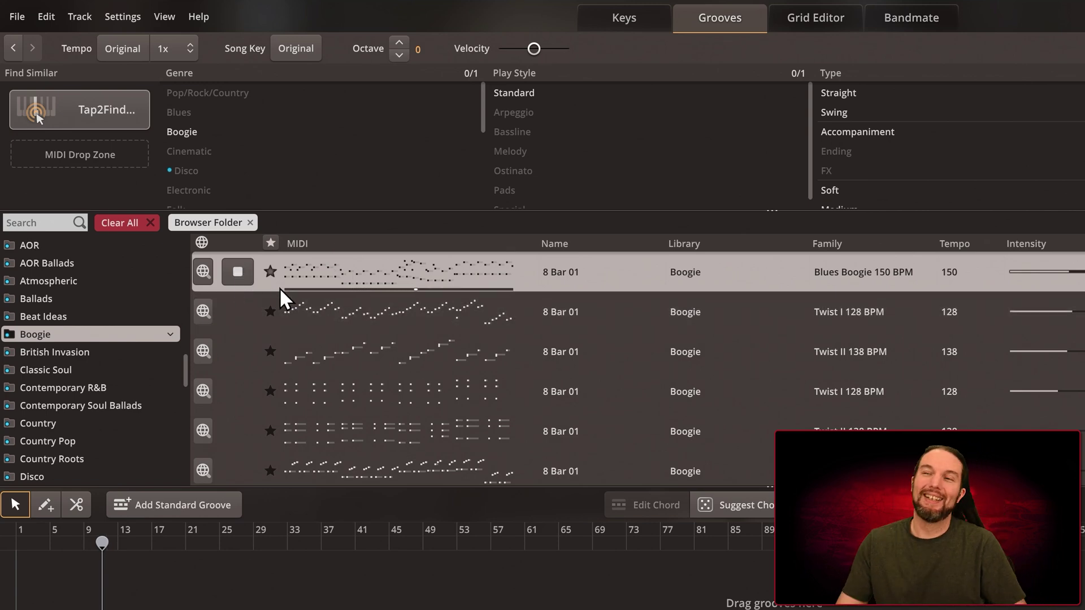
{"action": "key", "text": "space"}
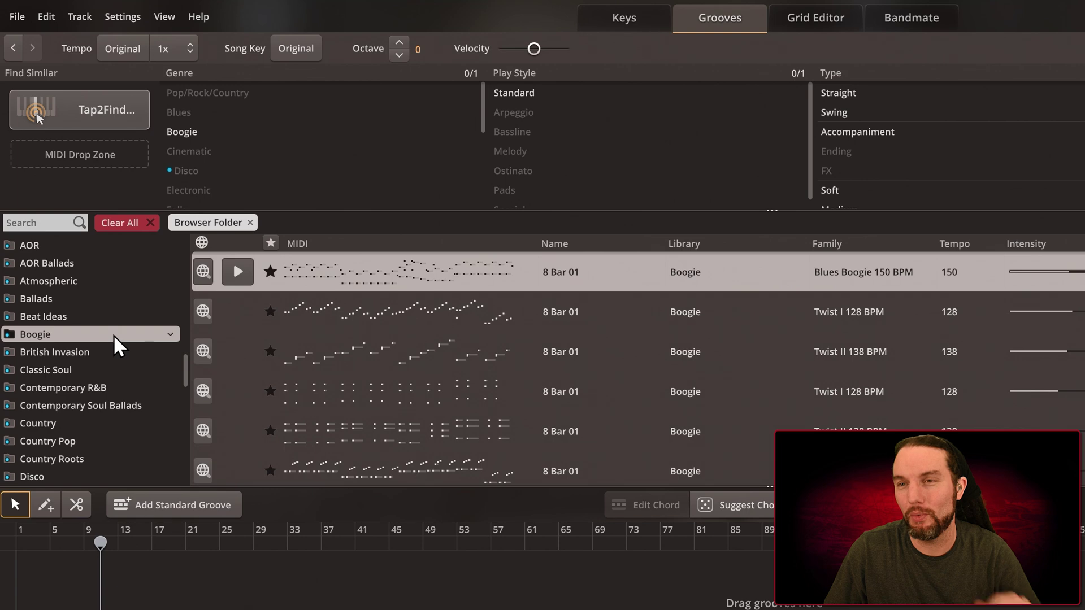
Step: List the AOR folder's grooves and preview the Country Air 142 BPM bridge groove
{"action": "scroll", "coordinate": [148, 372], "scroll_direction": "up", "scroll_amount": 3}
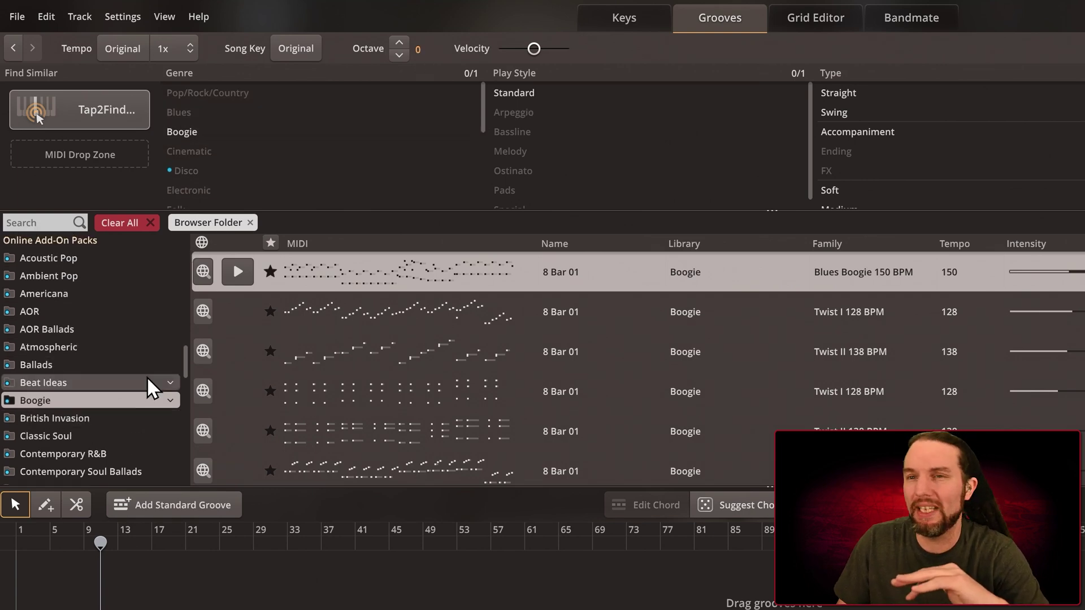
{"action": "left_click", "coordinate": [57, 311]}
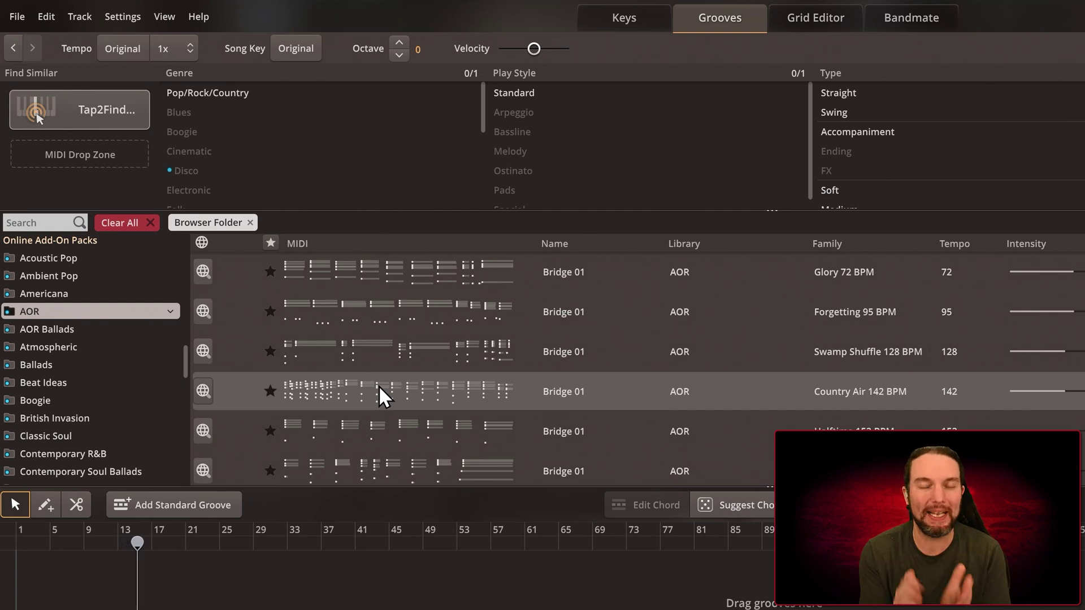
{"action": "left_click", "coordinate": [236, 391]}
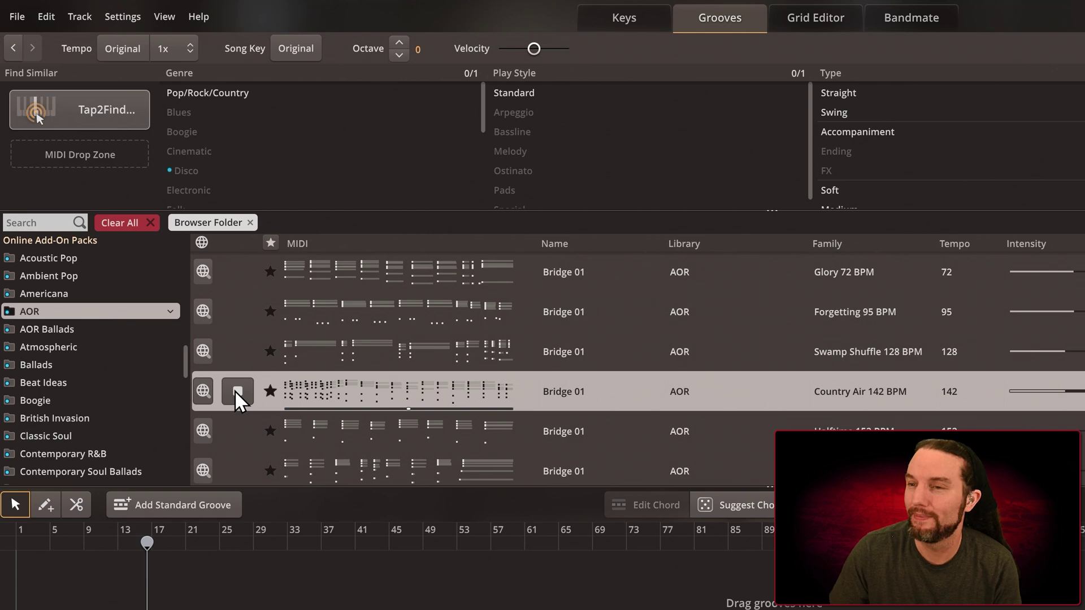
Step: Preview the Glory 72 BPM Bridge 02 groove, then stop its playback
{"action": "scroll", "coordinate": [497, 441], "scroll_direction": "down", "scroll_amount": 7}
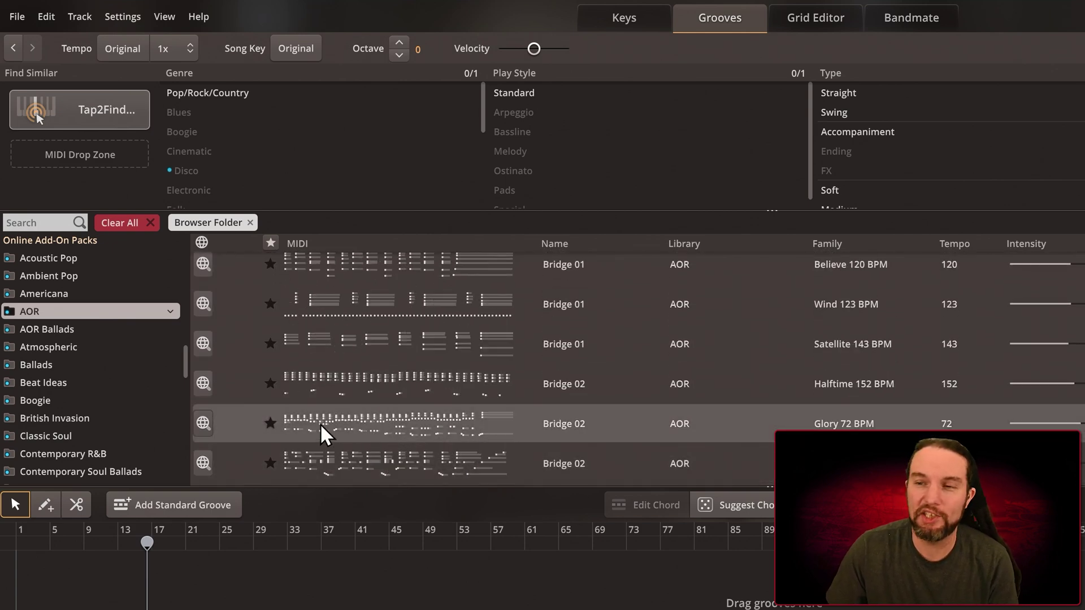
{"action": "left_click", "coordinate": [410, 430]}
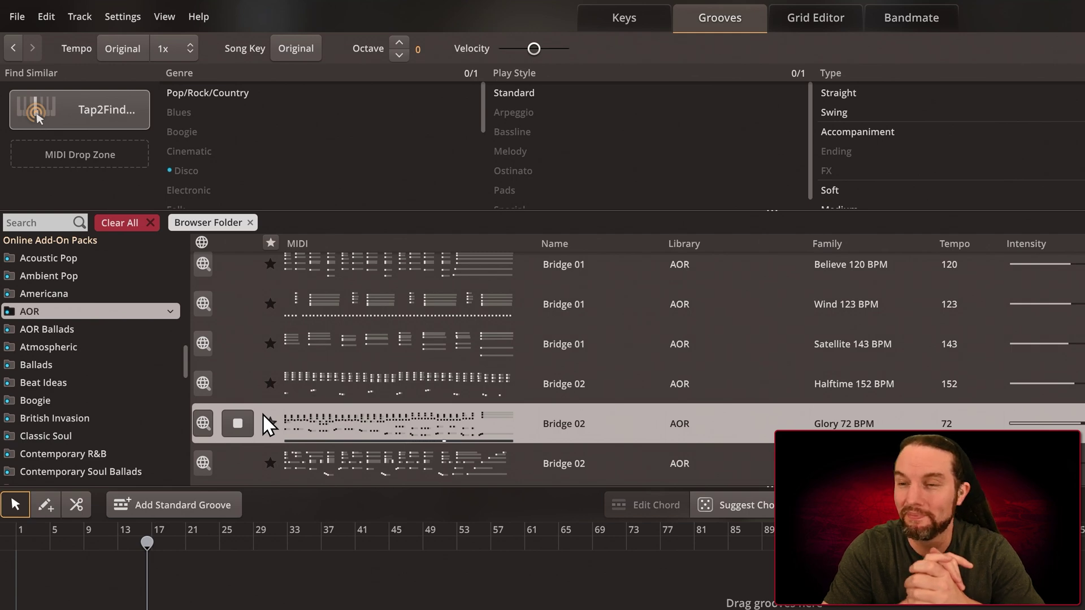
{"action": "key", "text": "space"}
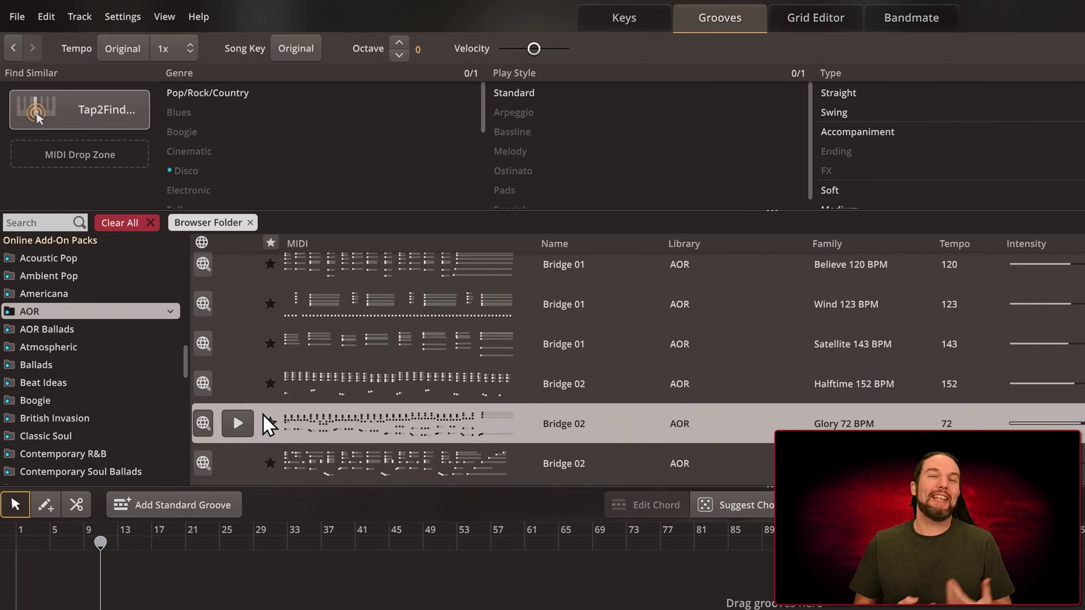